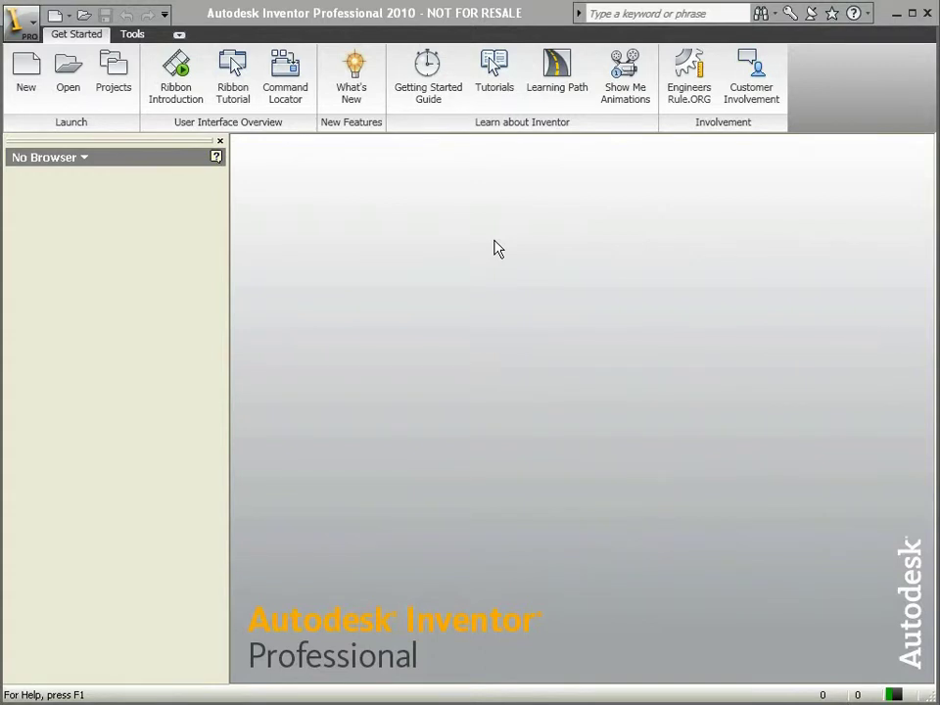
# - Open the BOM assembly file and bring up its Bill of Materials
pyautogui.click(67, 78)
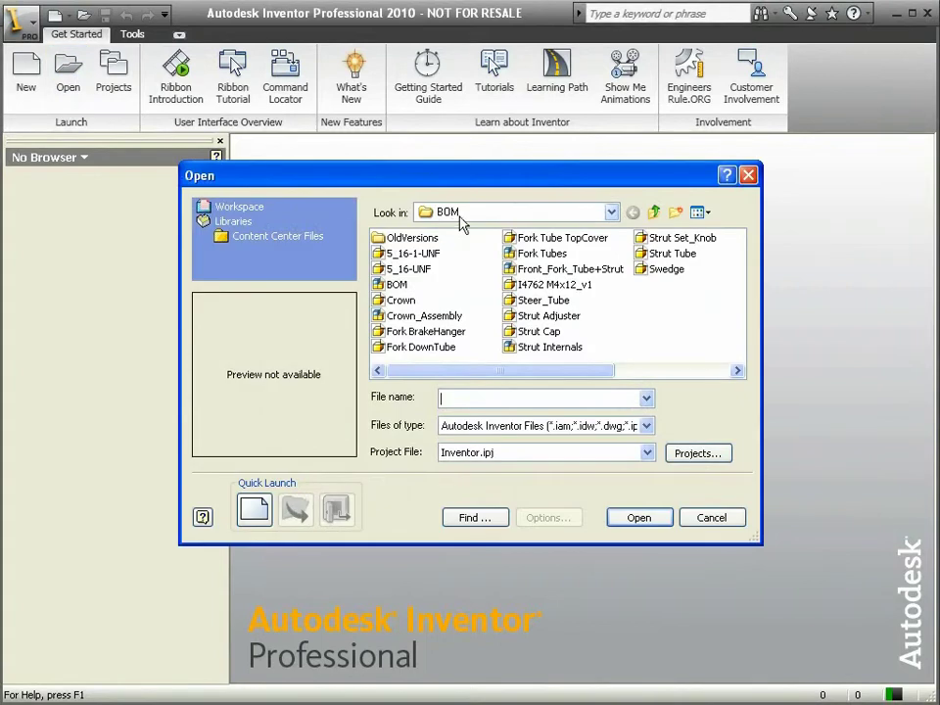
pyautogui.click(400, 286)
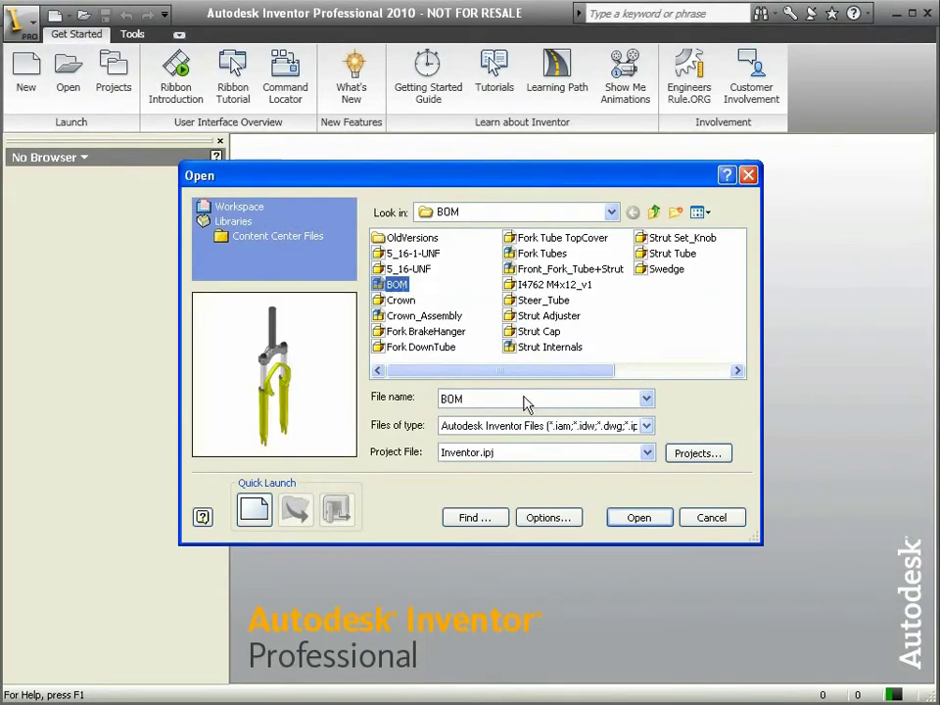
pyautogui.click(640, 518)
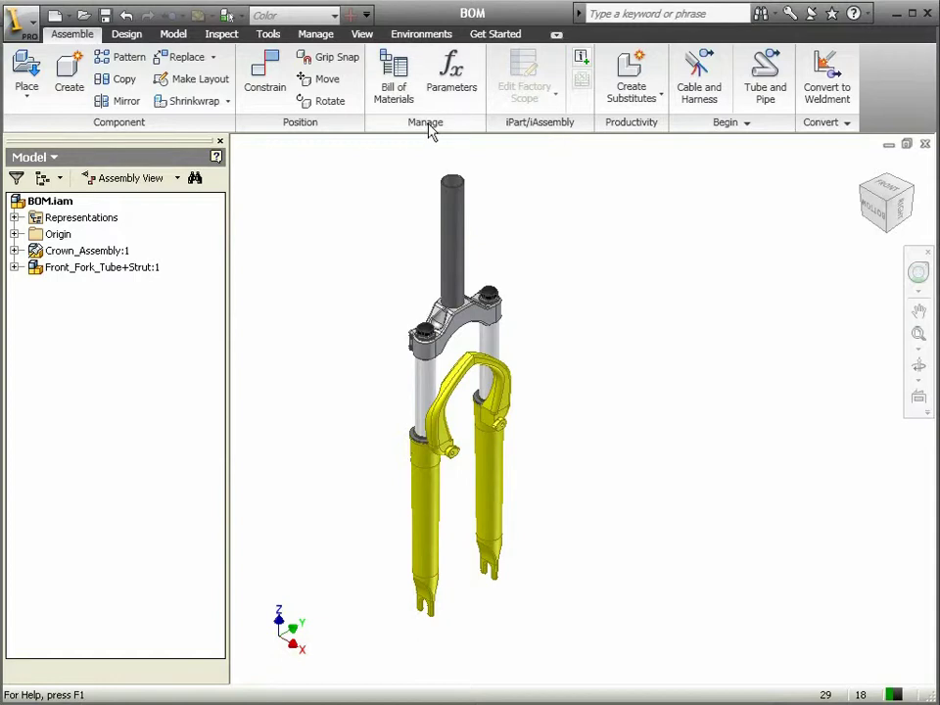
pyautogui.click(394, 86)
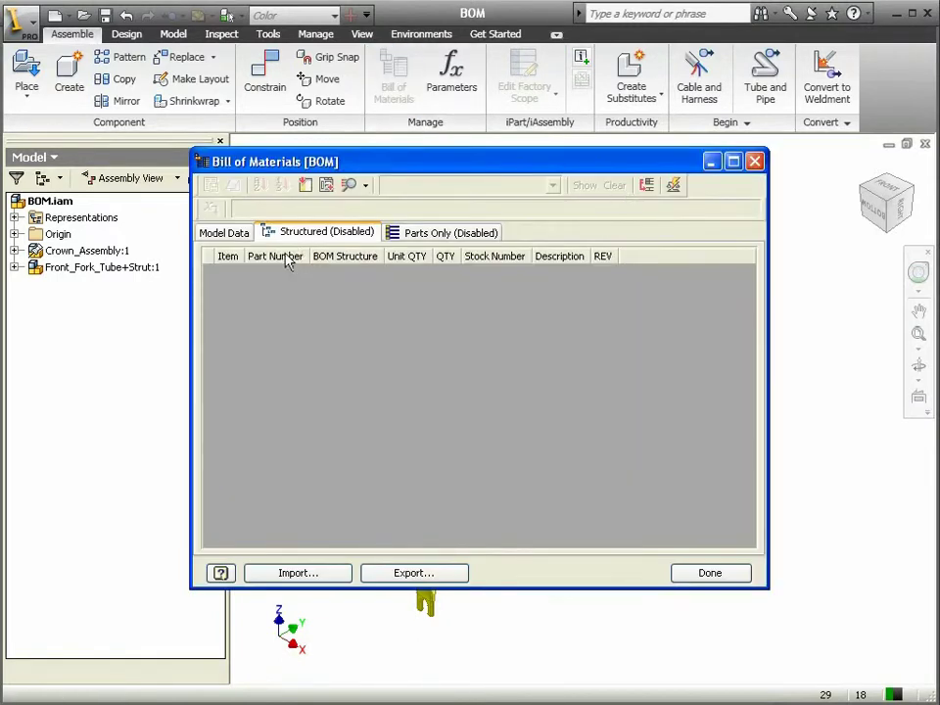
# - Review the Model Data view with the components of Crown_Assembly and Front_Fork_Tube+Strut expanded
pyautogui.click(227, 234)
pyautogui.moveTo(372, 162); pyautogui.dragTo(207, 76)
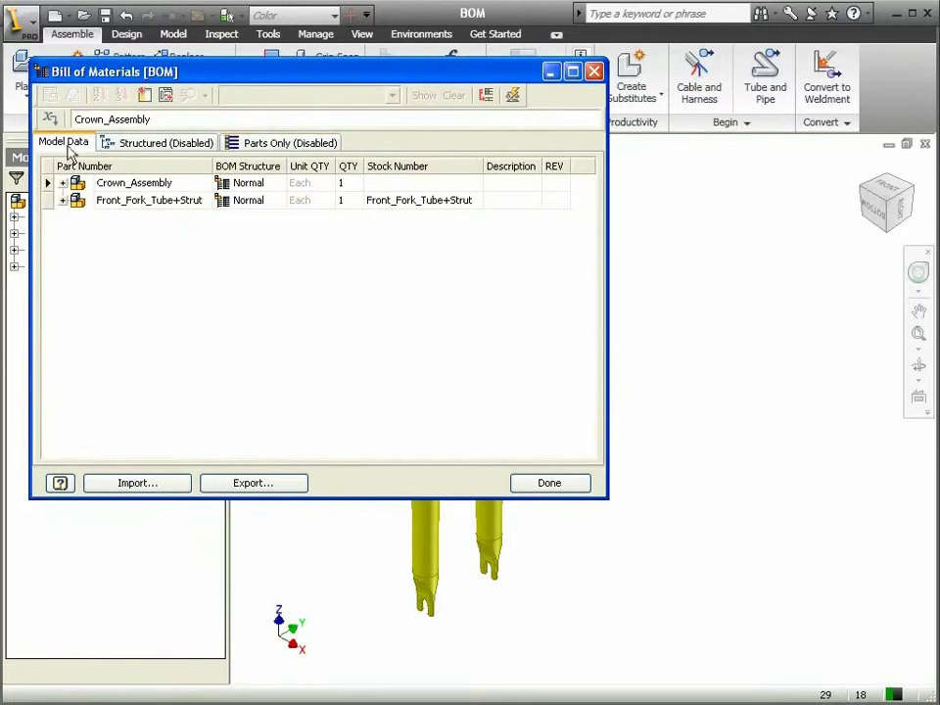
pyautogui.click(62, 183)
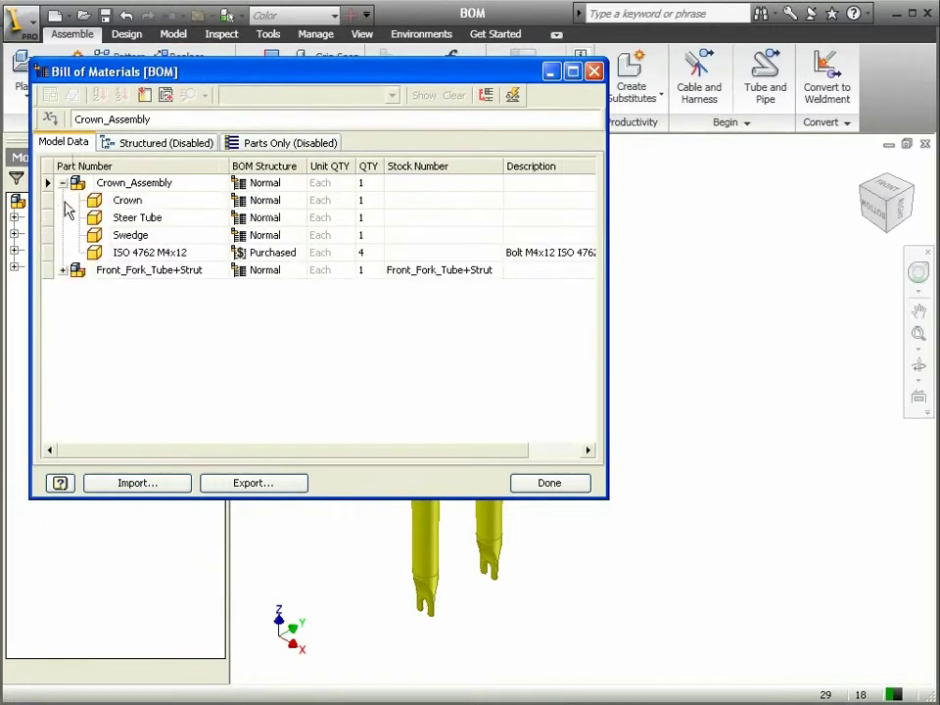
pyautogui.click(62, 270)
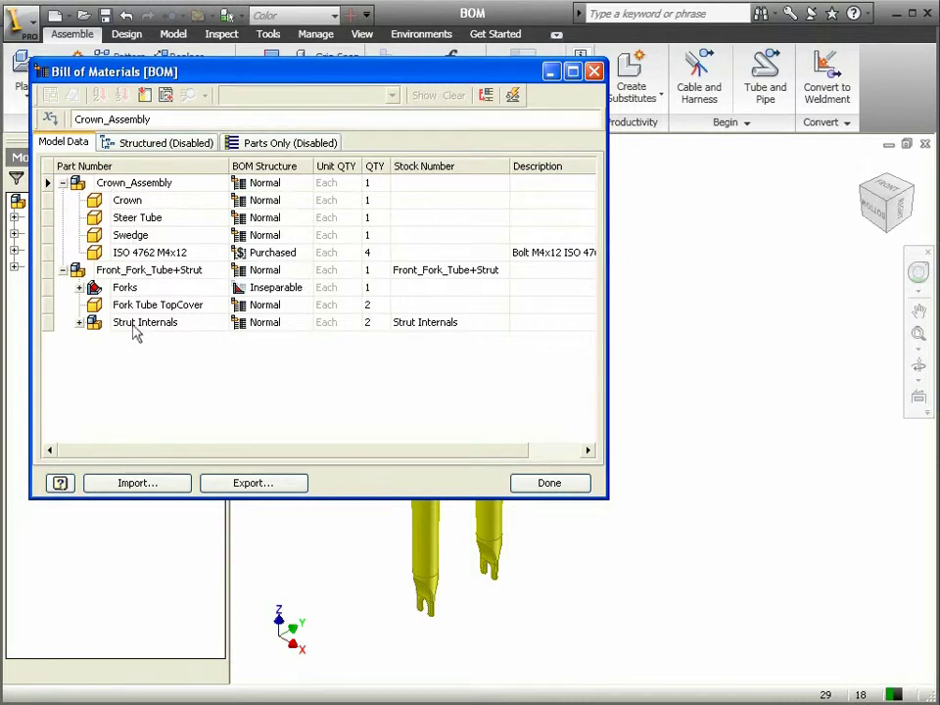
# - Enable the Structured view of the bill of materials
pyautogui.click(137, 146)
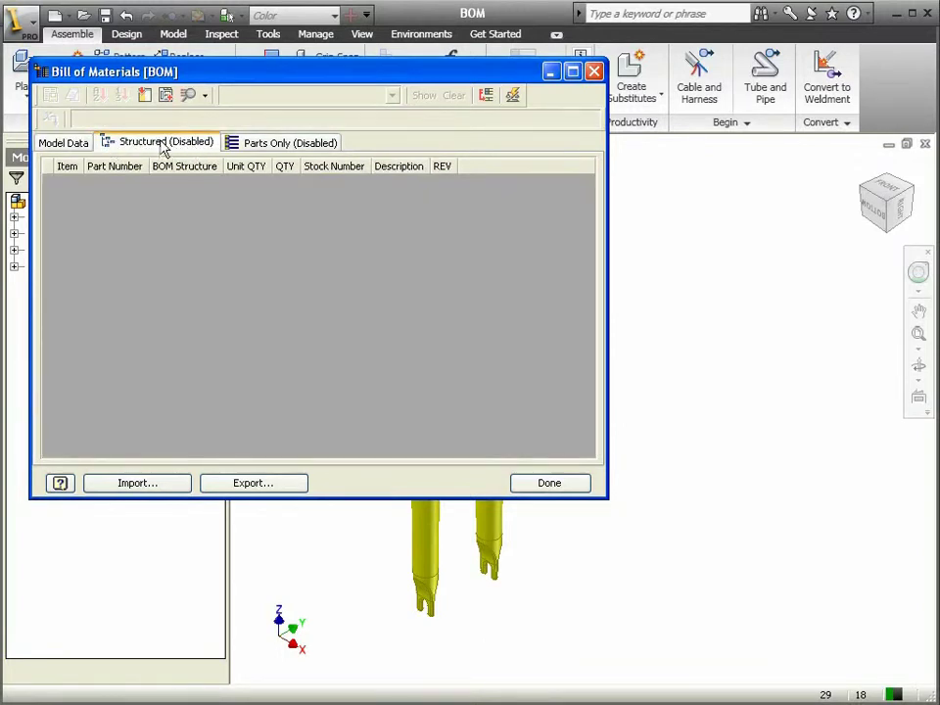
pyautogui.rightClick(164, 147)
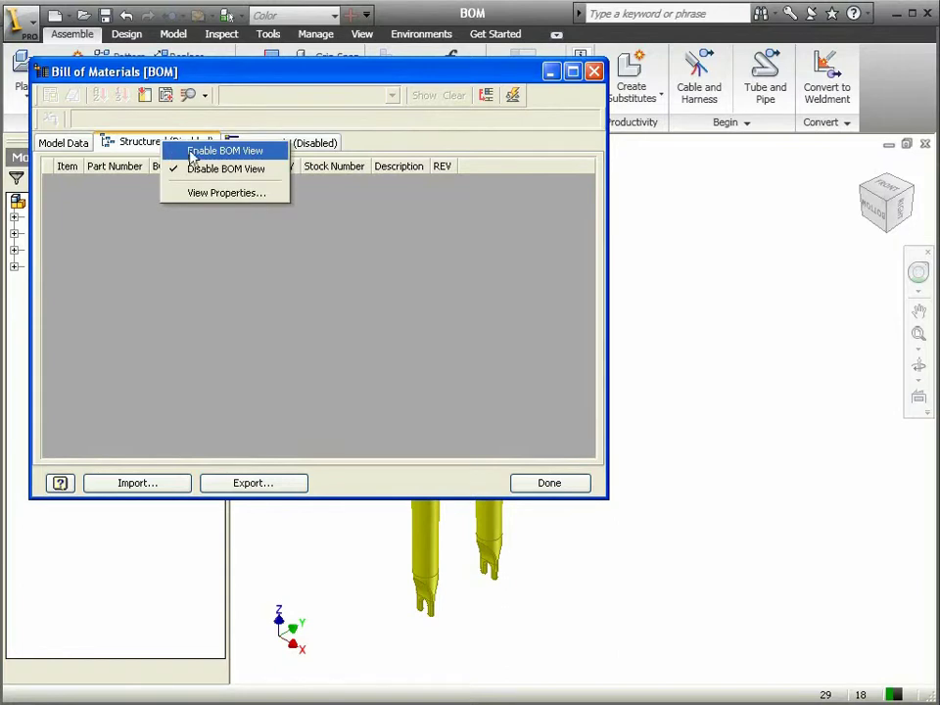
pyautogui.click(191, 151)
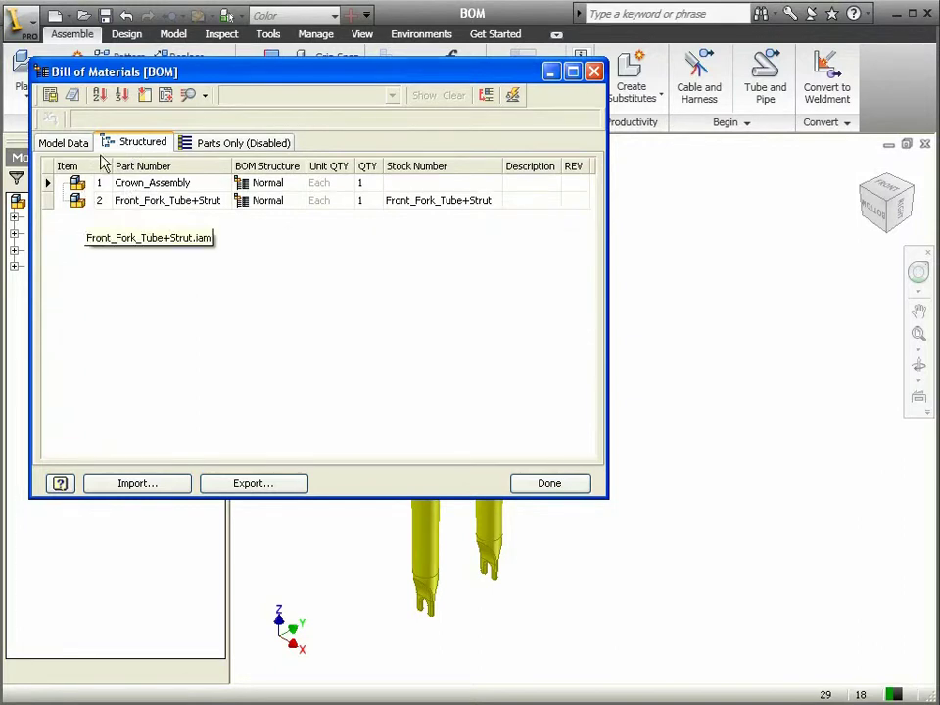
# - Set the Structured view properties to All Levels with a hyphen (-) as the item number delimiter
pyautogui.moveTo(122, 72); pyautogui.dragTo(236, 112)
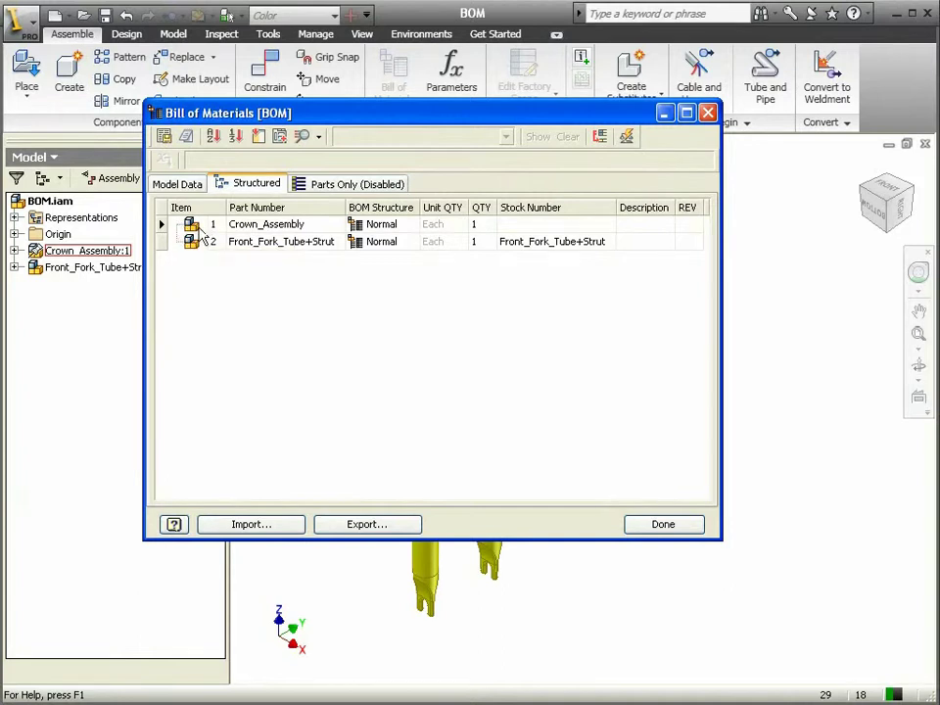
pyautogui.rightClick(253, 189)
pyautogui.click(294, 232)
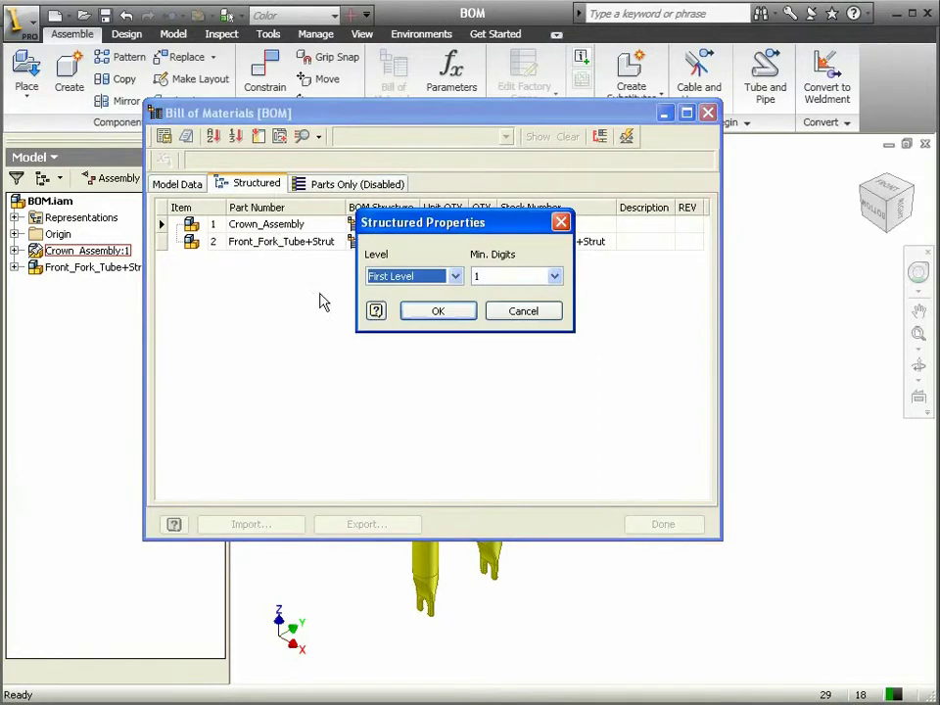
pyautogui.click(456, 280)
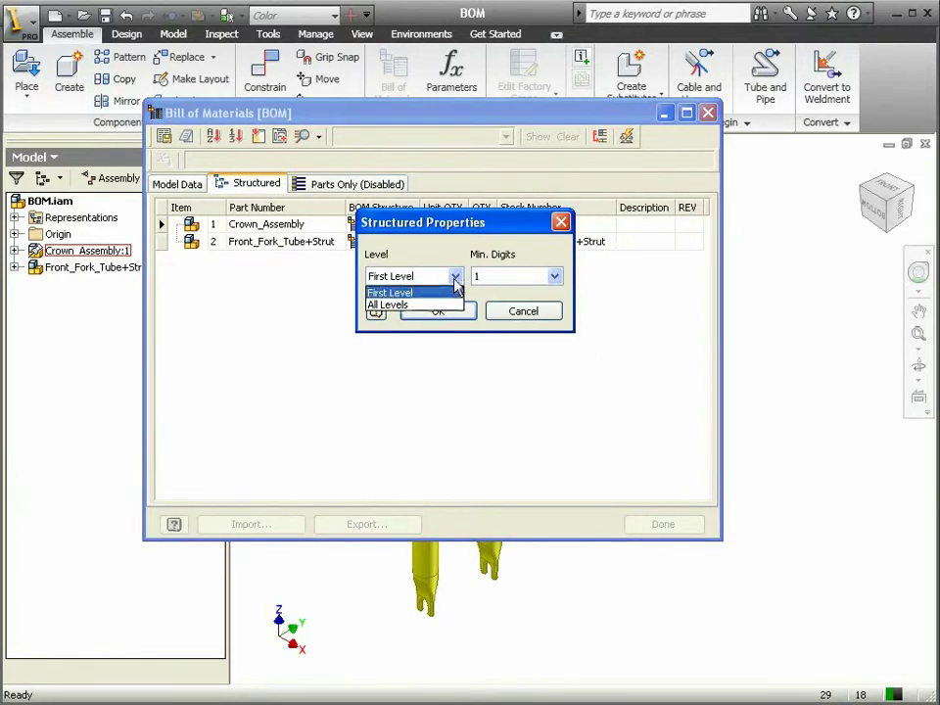
pyautogui.click(401, 304)
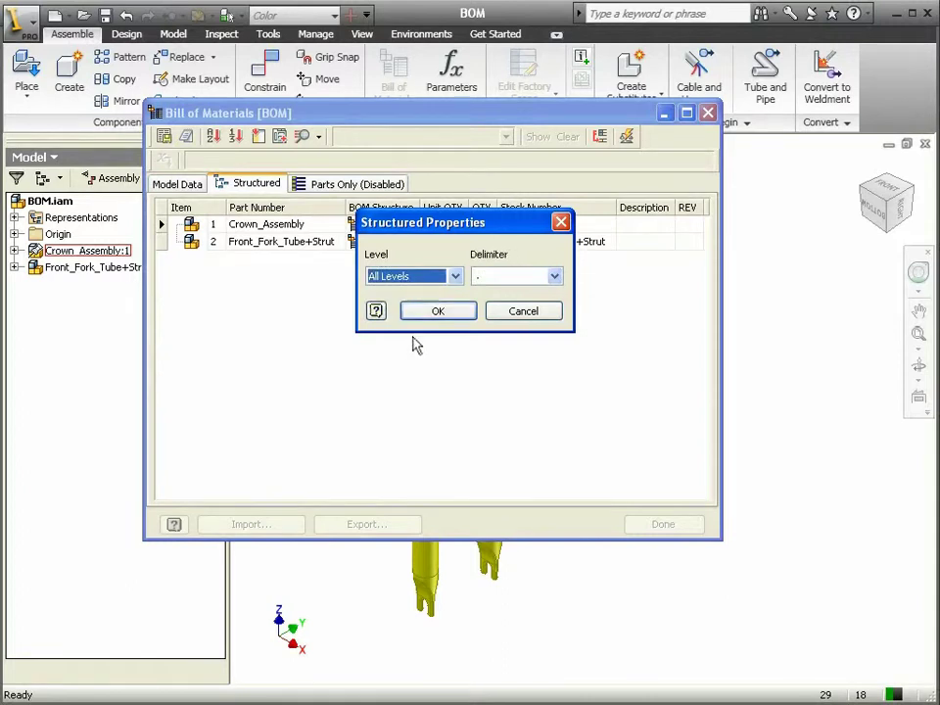
pyautogui.click(555, 277)
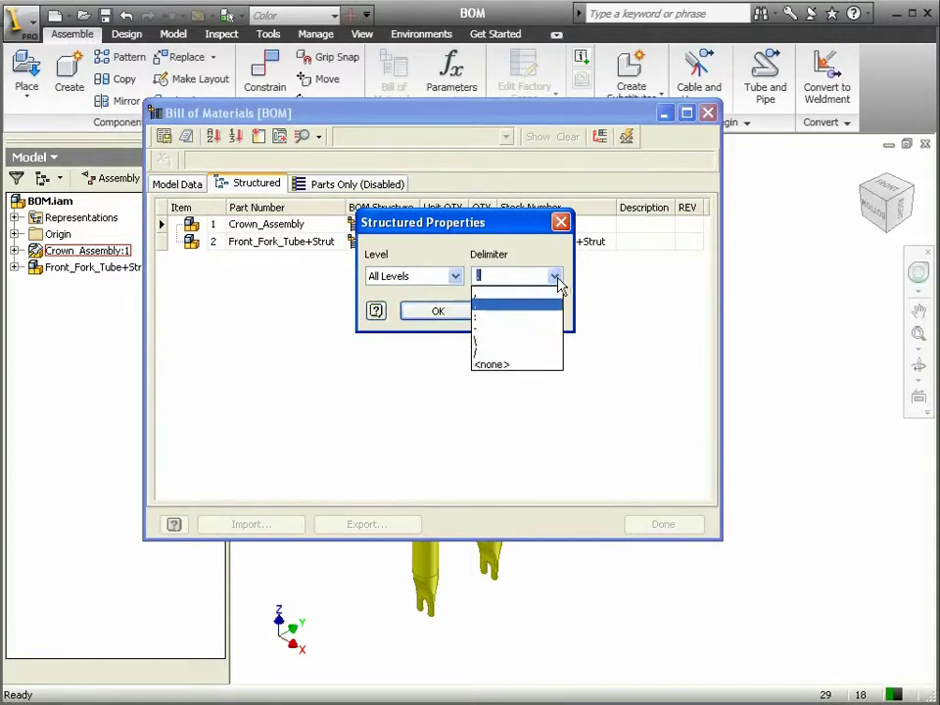
pyautogui.click(529, 331)
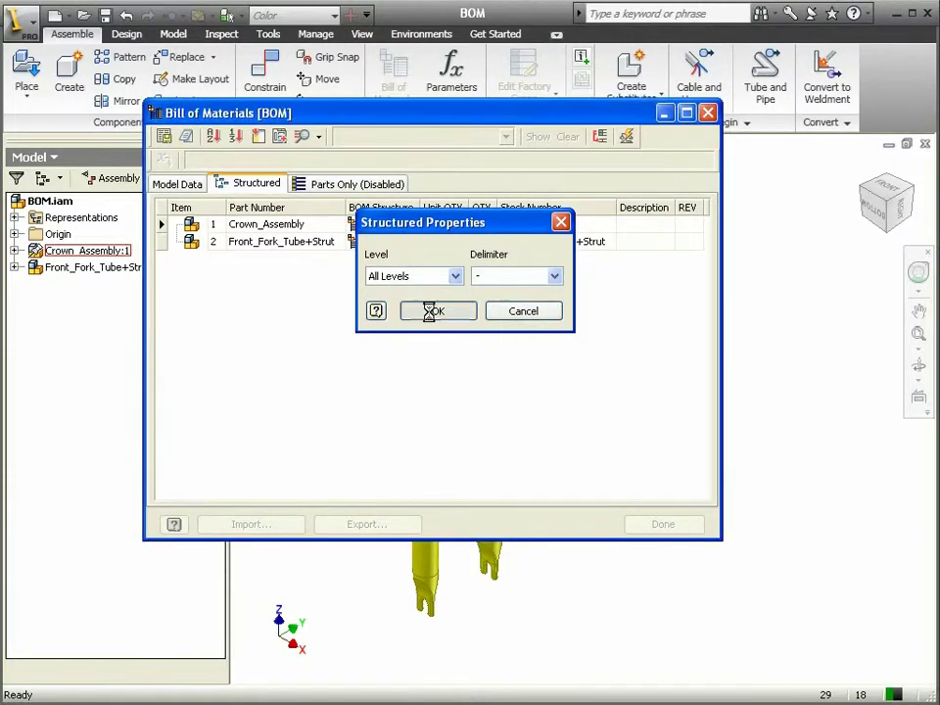
pyautogui.click(434, 311)
# - Expand Crown_Assembly, Front_Fork_Tube+Strut and Forks to examine their item numbering, and collapse Forks again
pyautogui.click(176, 225)
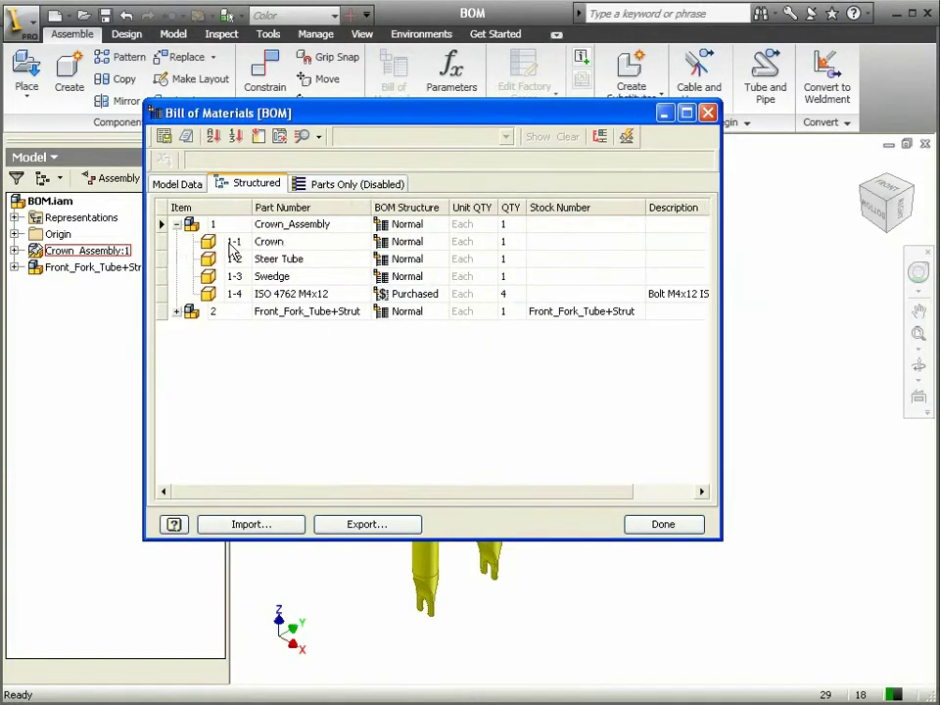
pyautogui.click(177, 311)
pyautogui.click(193, 329)
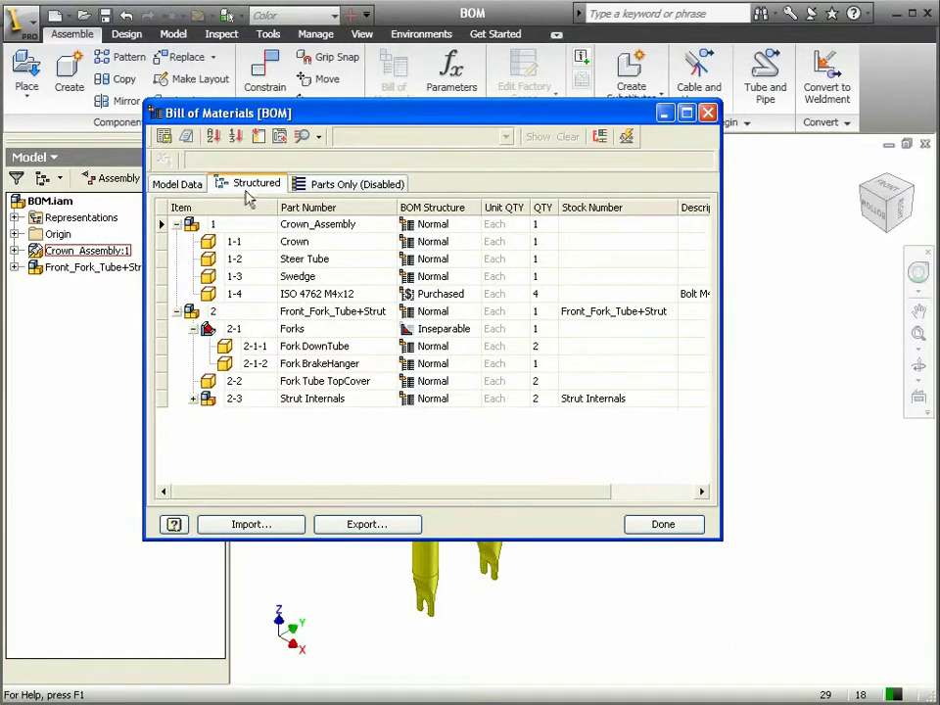
pyautogui.click(193, 329)
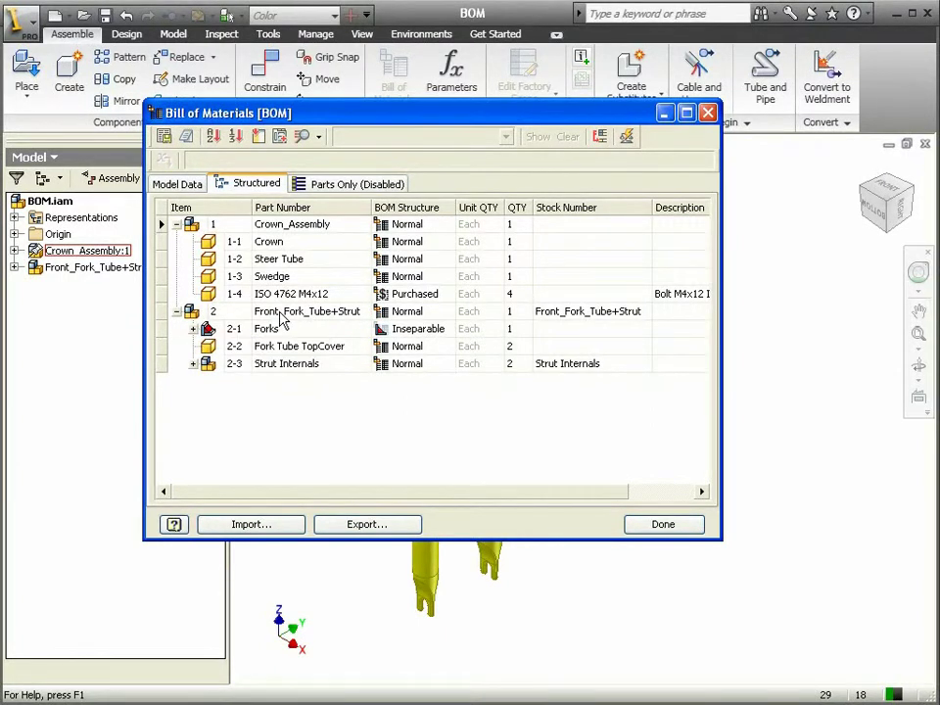
# - Change the BOM structure of Front_Fork_Tube+Strut to Phantom and check the promoted components
pyautogui.click(403, 313)
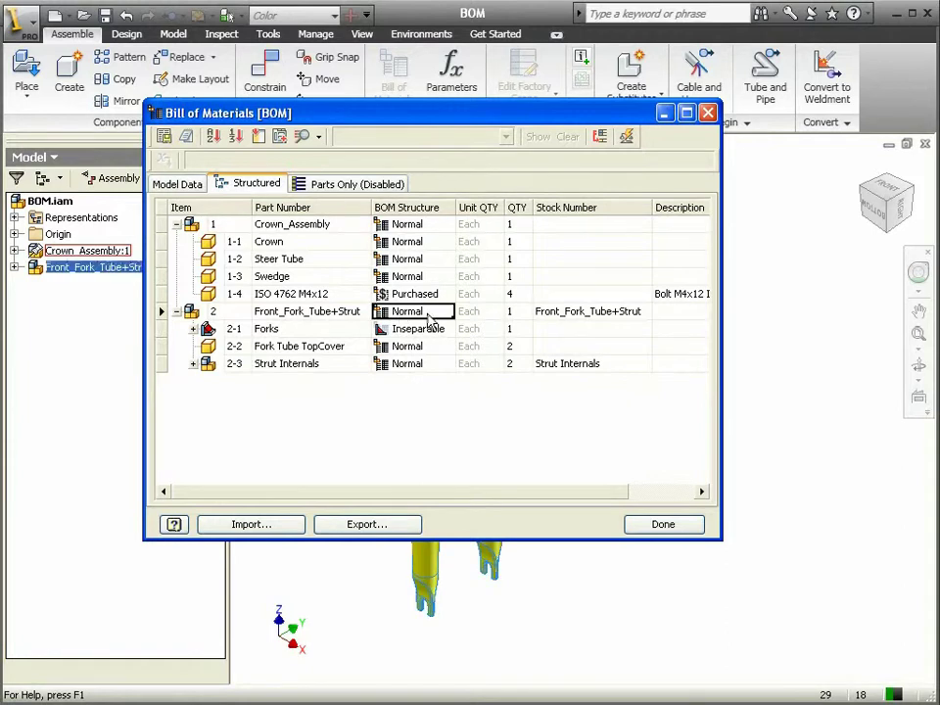
pyautogui.click(428, 314)
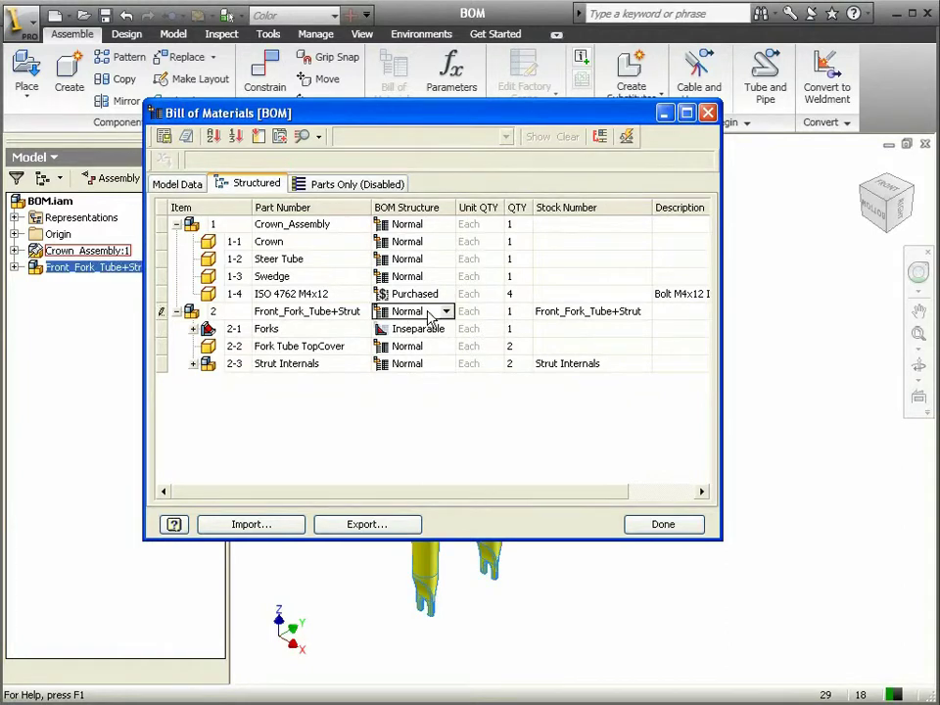
pyautogui.click(445, 313)
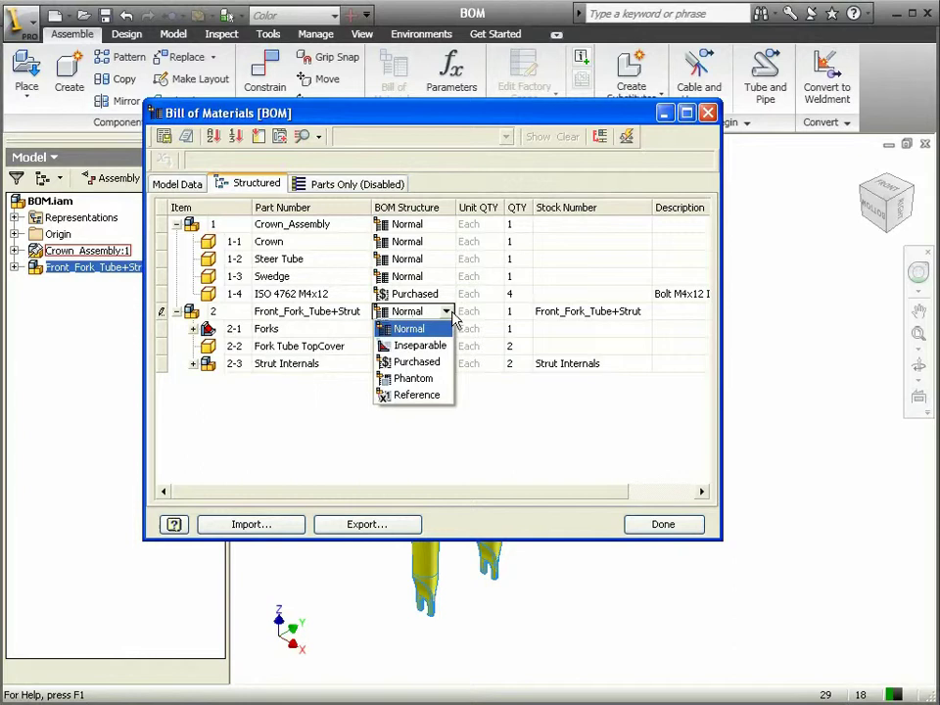
pyautogui.click(413, 378)
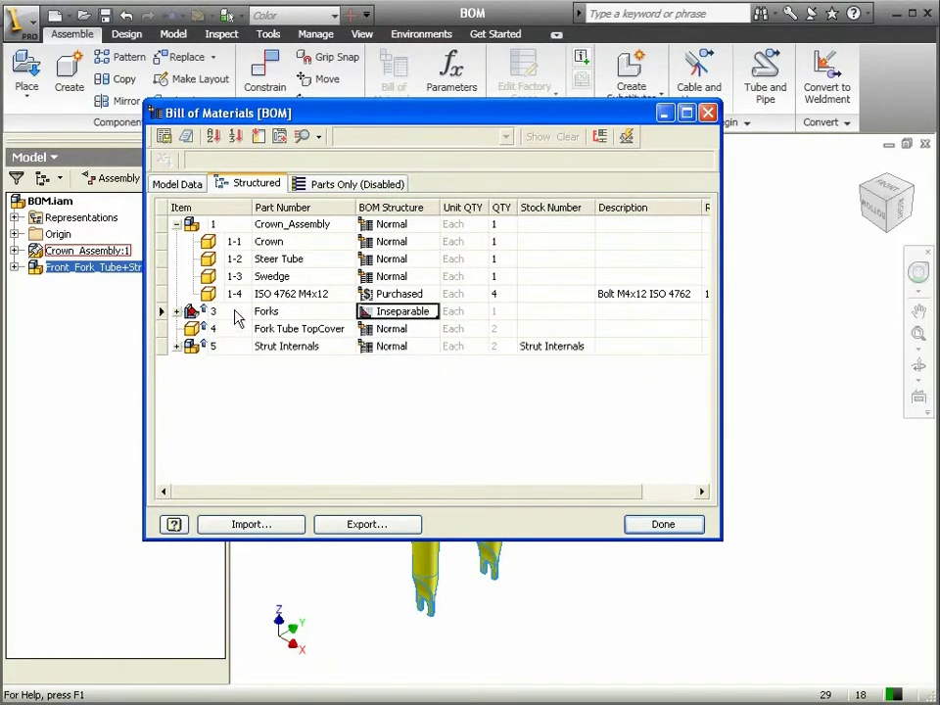
pyautogui.moveTo(195, 322)
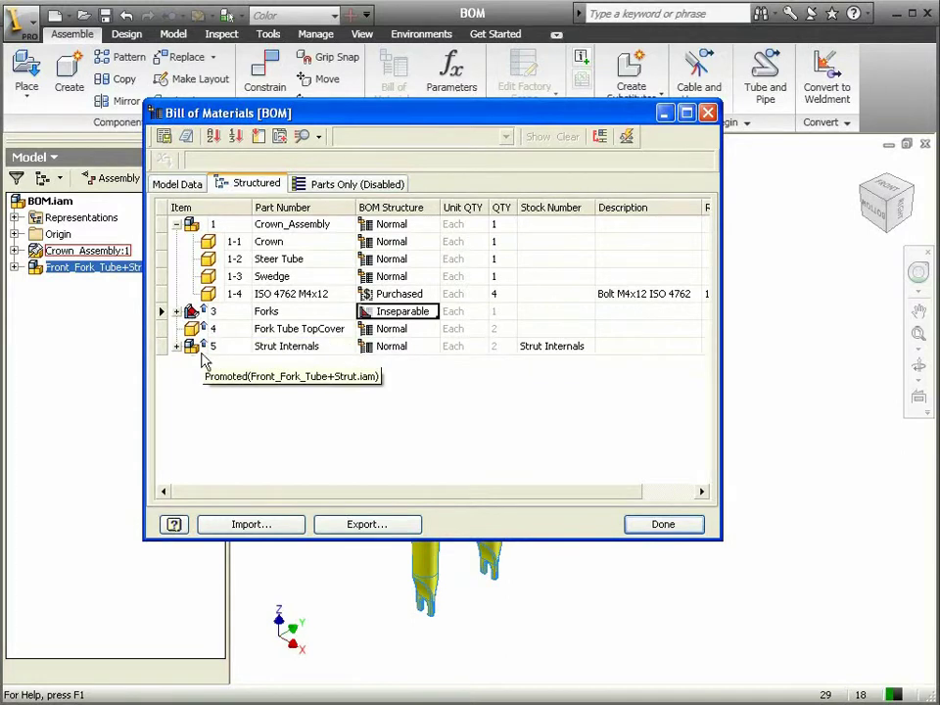
pyautogui.moveTo(200, 353)
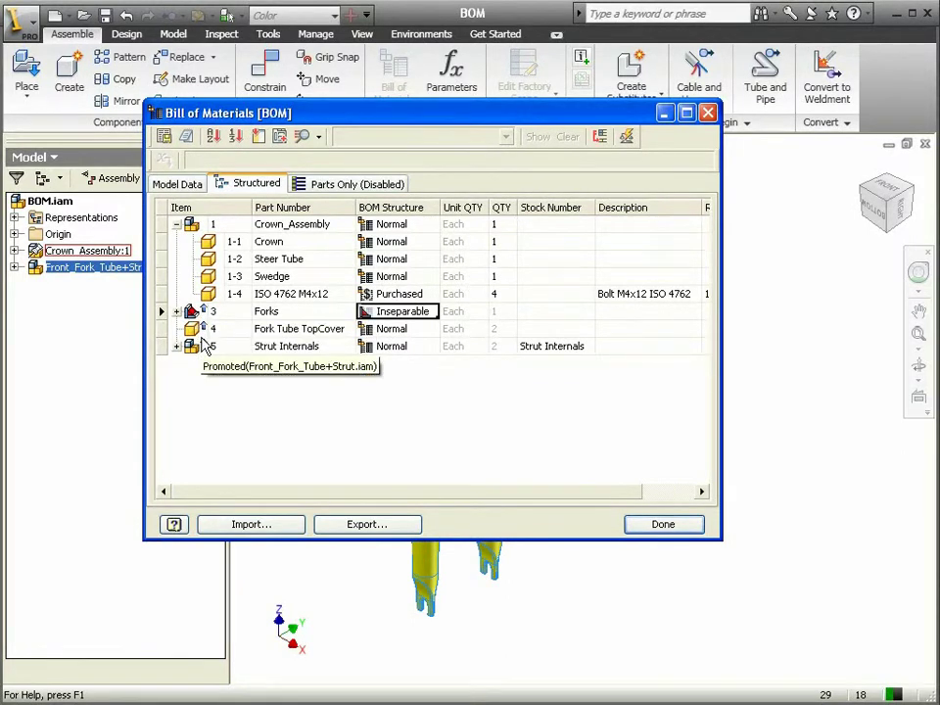
# - Renumber the structured items with start value 1 and increment 1, and expand Forks and Strut Internals to check their numbers
pyautogui.click(176, 225)
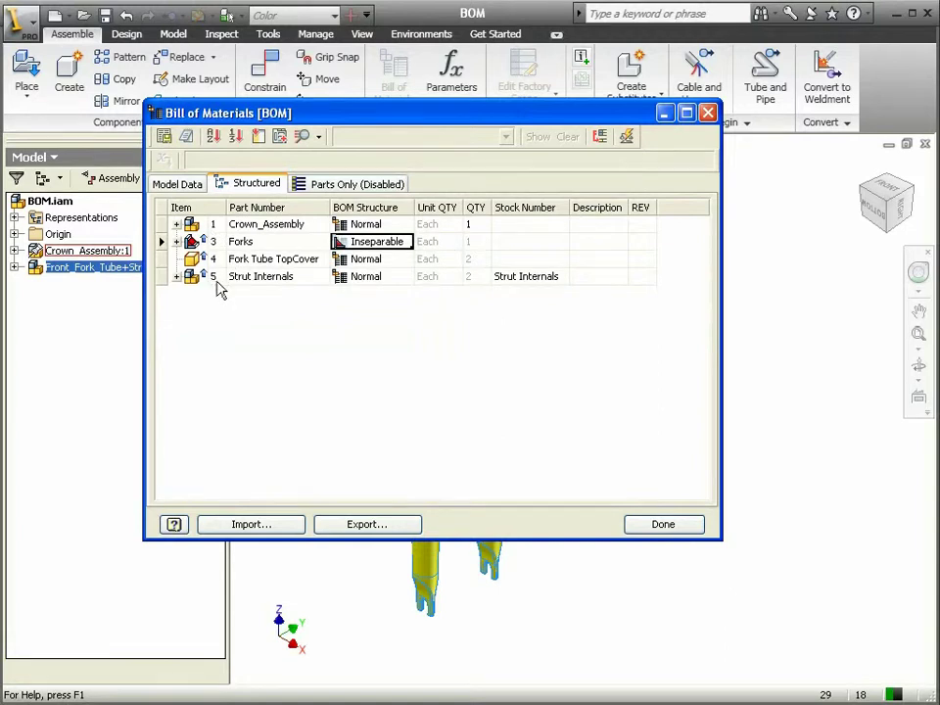
pyautogui.click(210, 224)
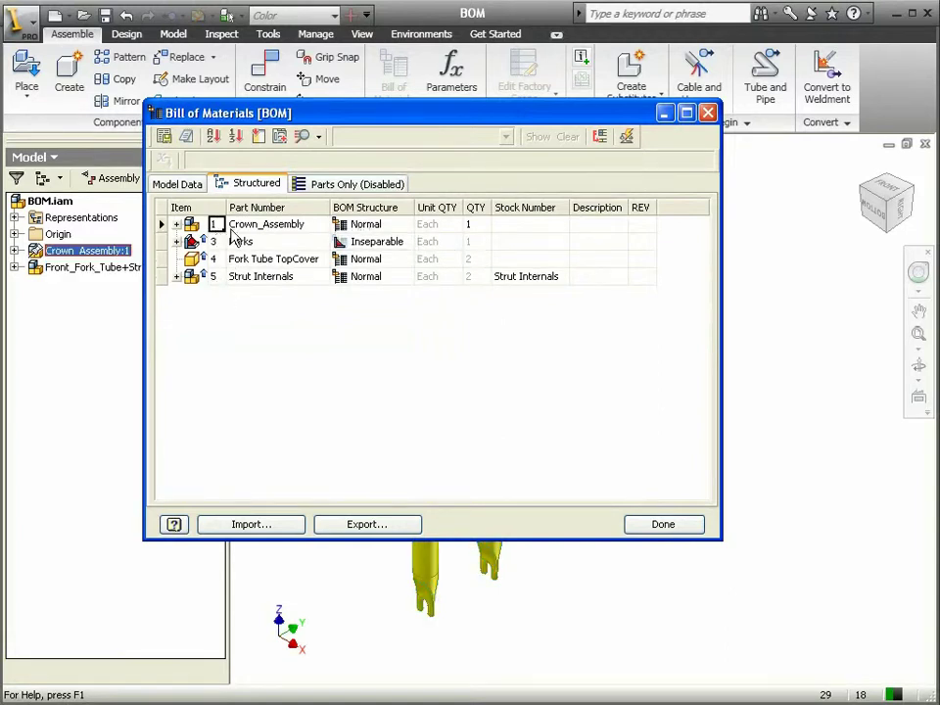
pyautogui.click(236, 136)
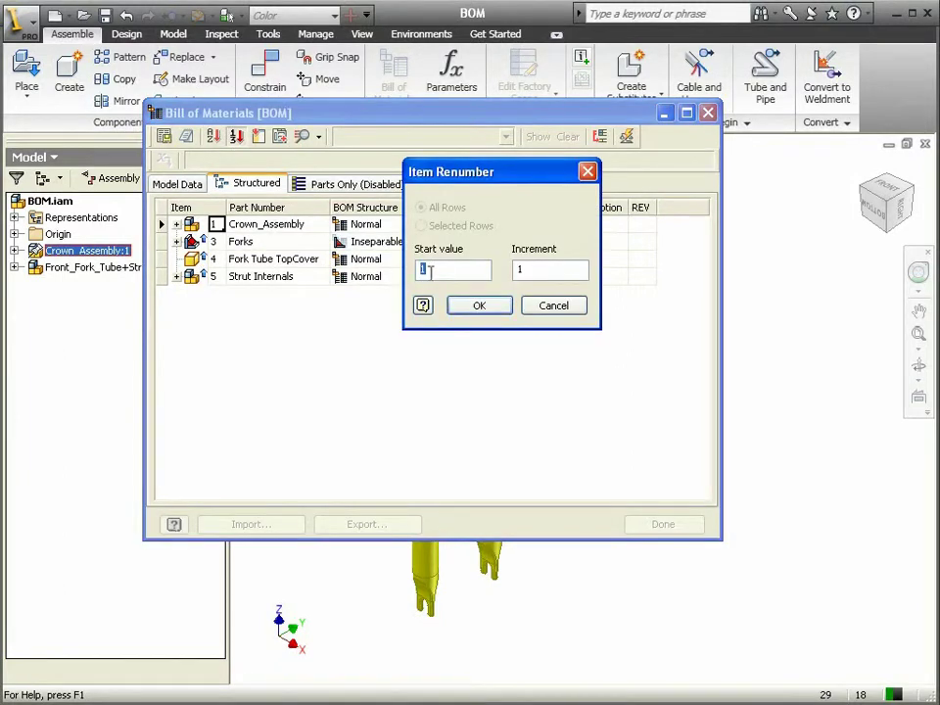
pyautogui.click(543, 268)
pyautogui.click(479, 305)
pyautogui.click(177, 241)
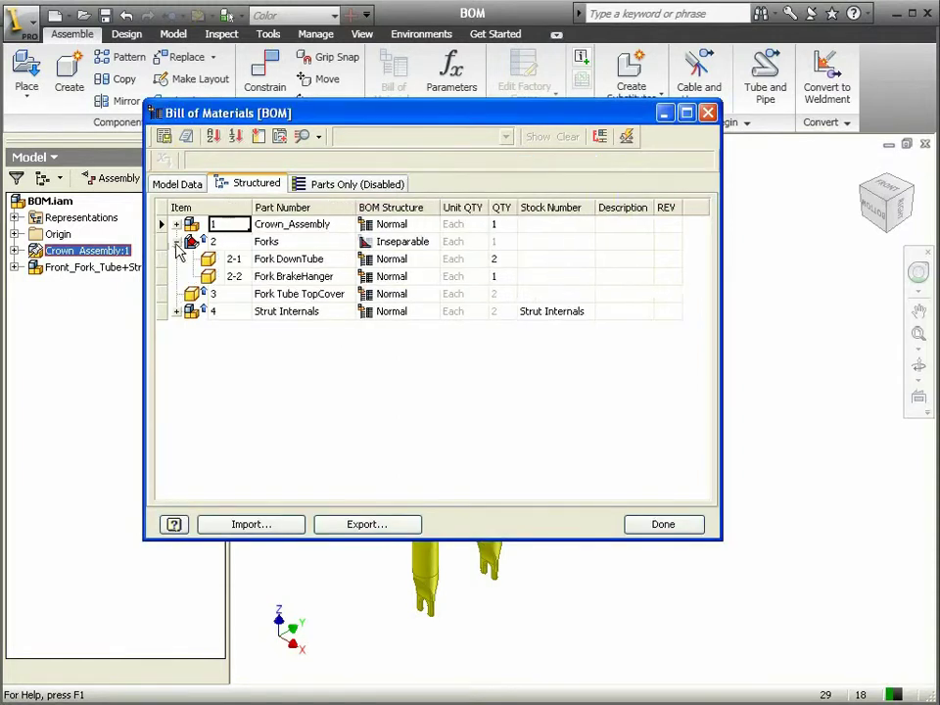
pyautogui.click(176, 311)
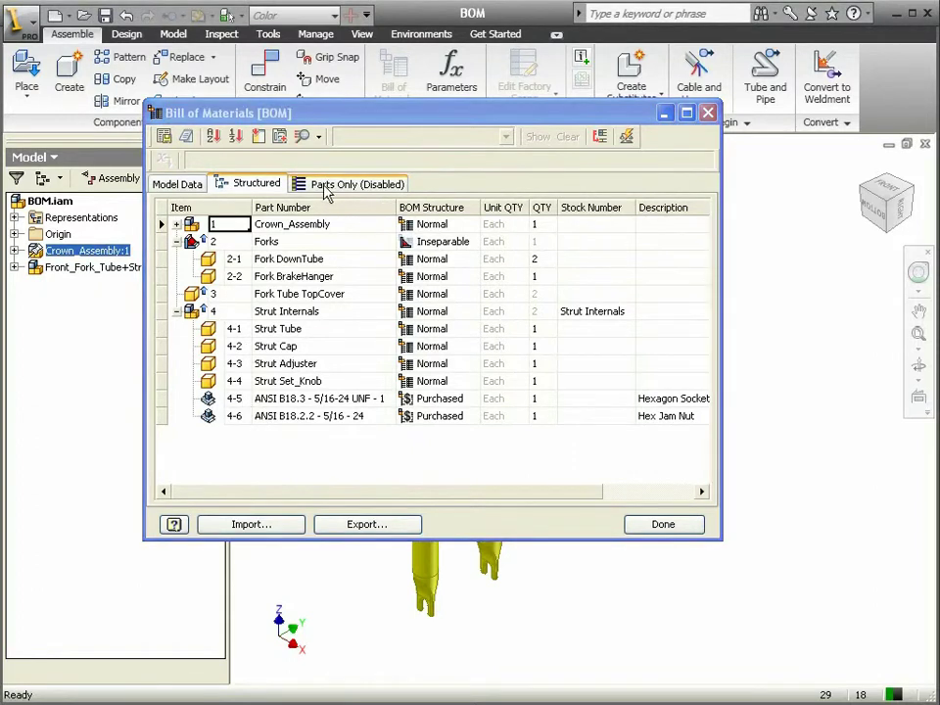
# - Enable the Parts Only view of the bill of materials
pyautogui.click(358, 186)
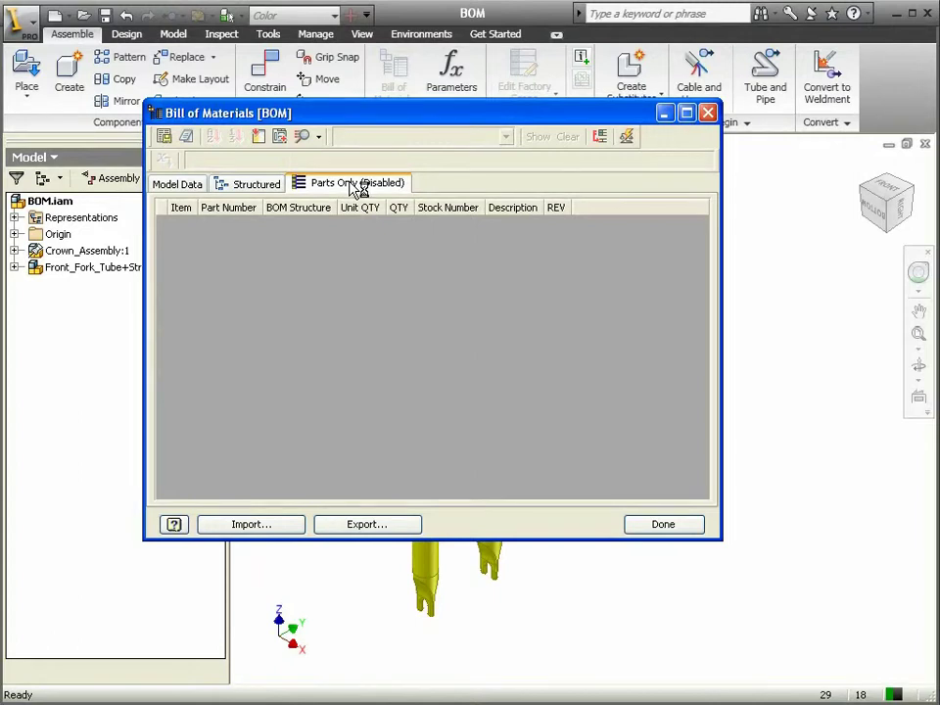
pyautogui.rightClick(352, 188)
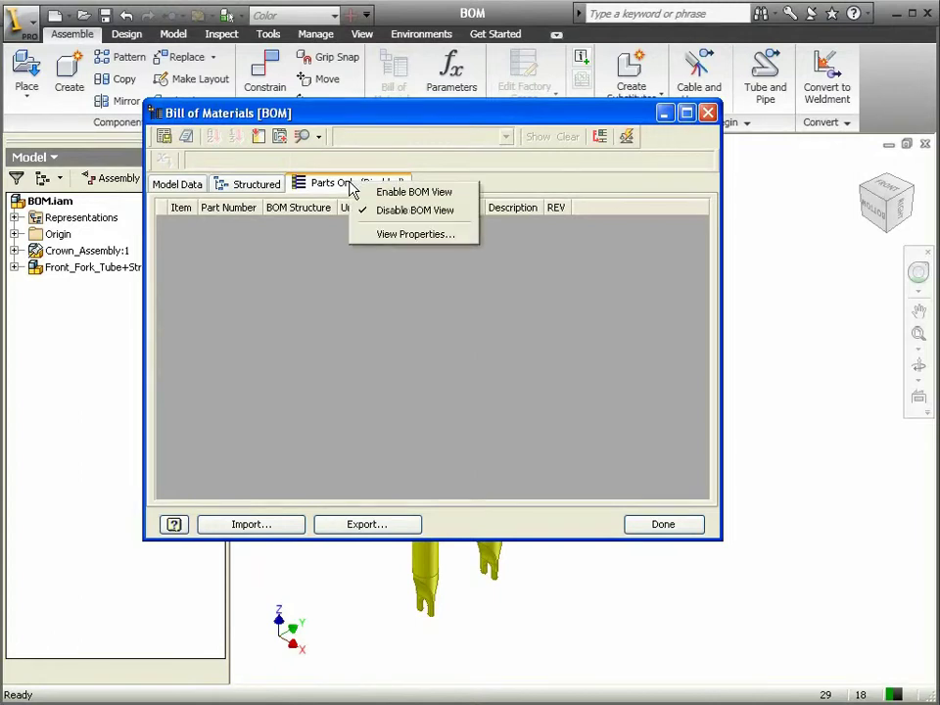
pyautogui.click(401, 193)
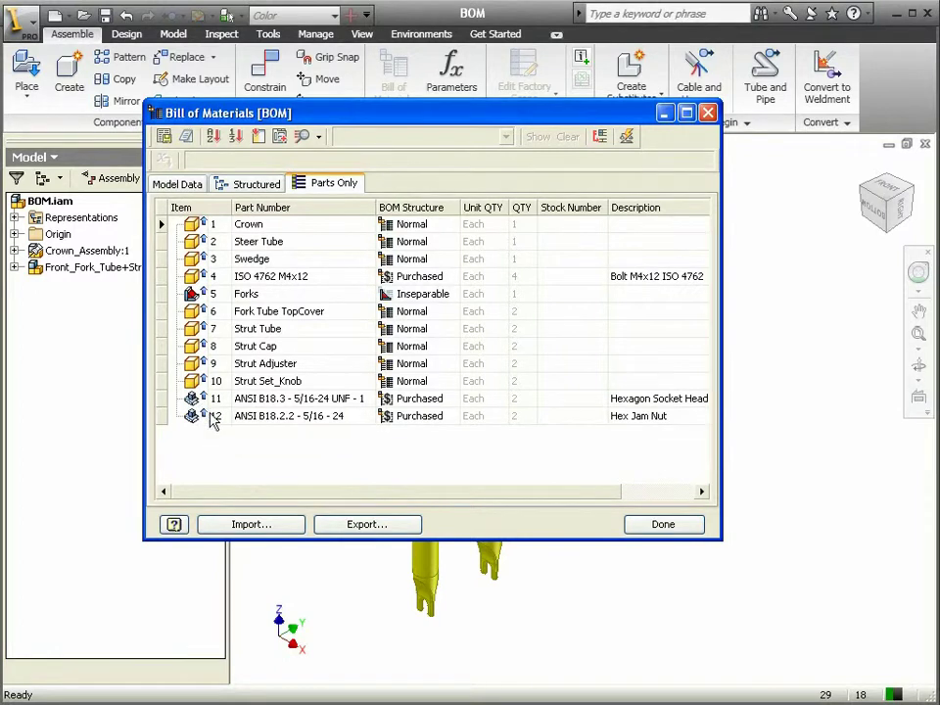
# - Move the ANSI B18.2.2 - 5/16 - 24 row to the start of the parts list and Forks directly below it
pyautogui.moveTo(159, 416); pyautogui.dragTo(163, 233)
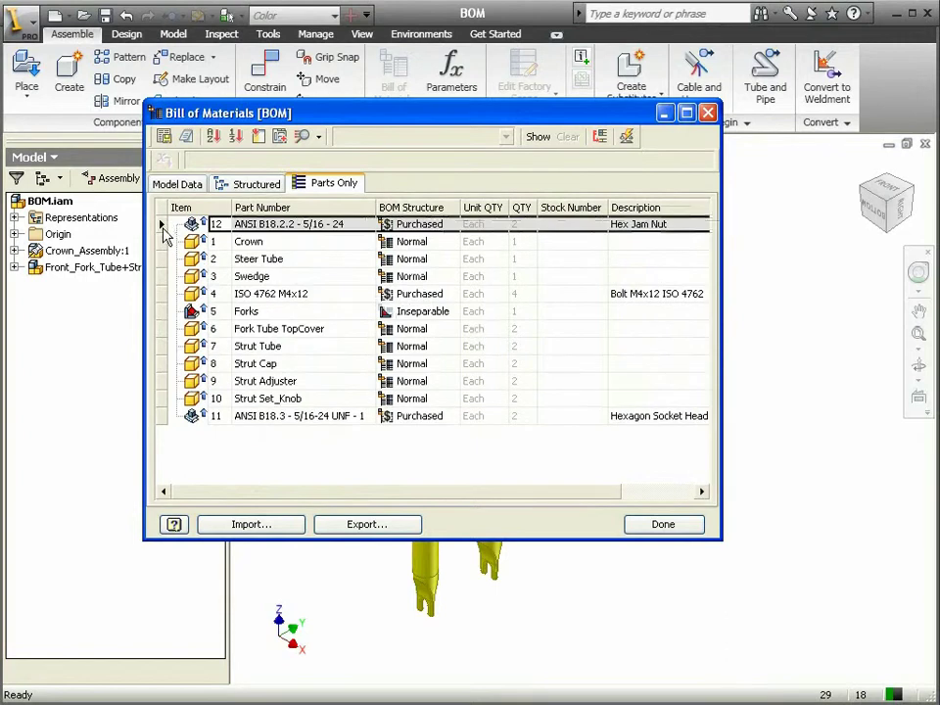
pyautogui.moveTo(162, 311); pyautogui.dragTo(235, 250)
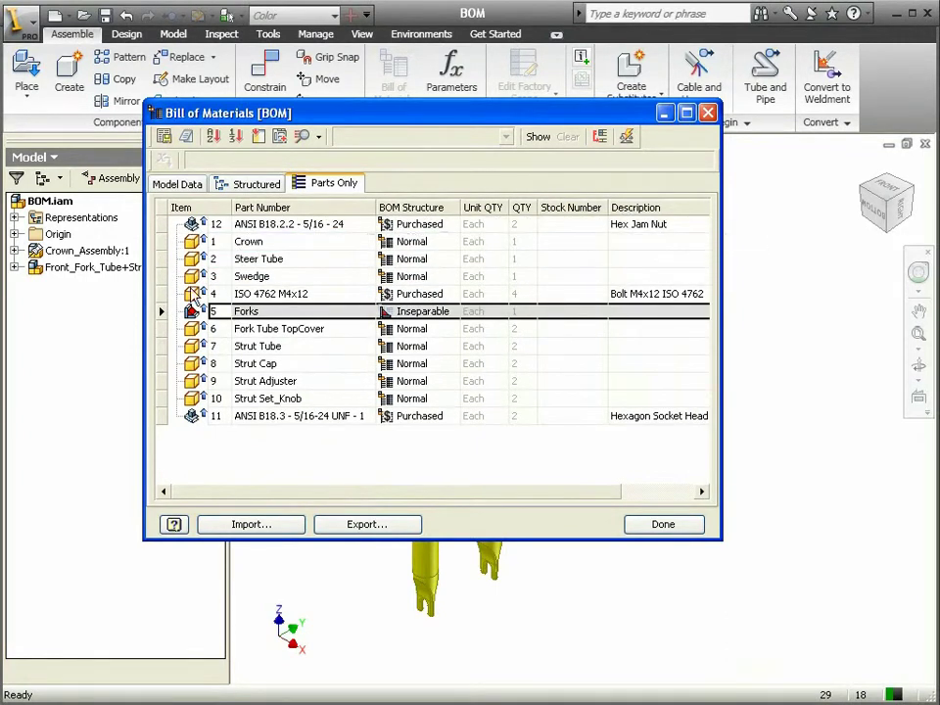
pyautogui.moveTo(161, 313); pyautogui.dragTo(173, 242)
# - Renumber all Parts Only items with start value 1 and increment 1
pyautogui.click(218, 224)
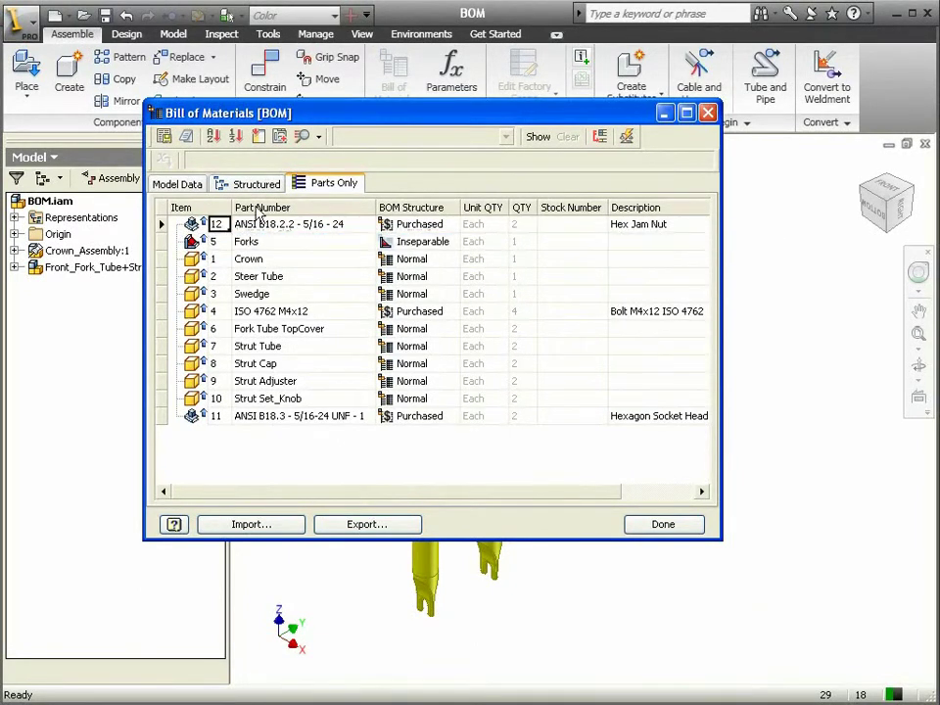
pyautogui.click(236, 137)
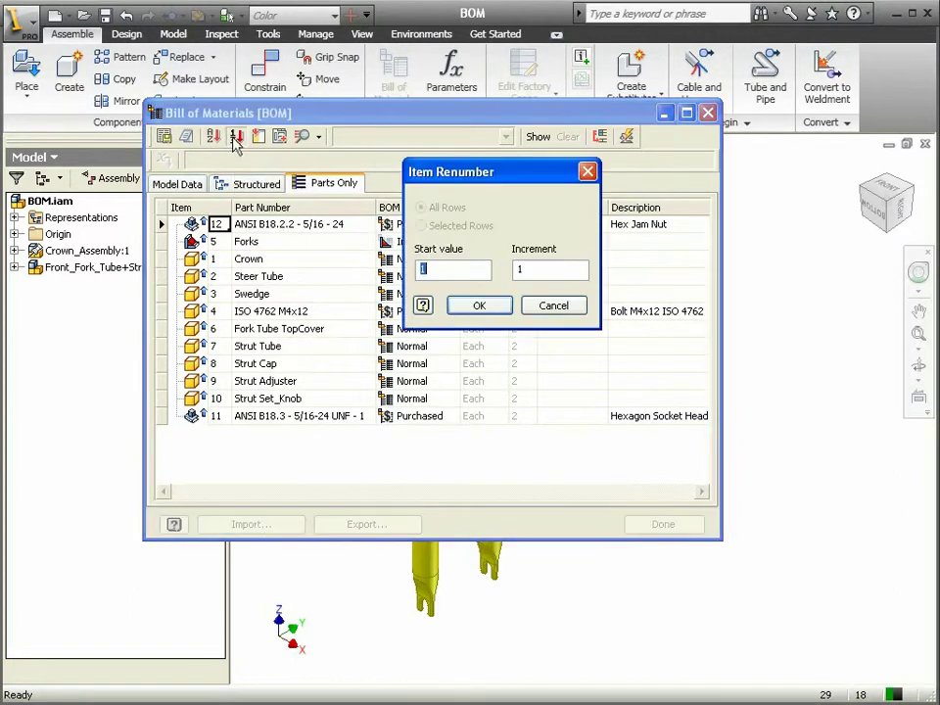
pyautogui.click(466, 313)
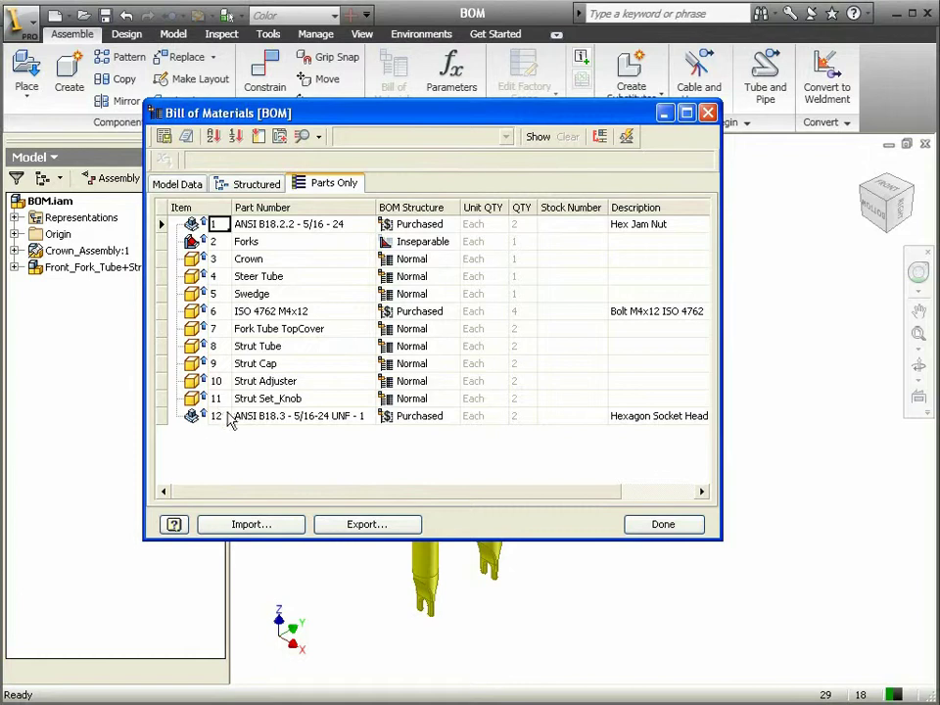
# - Lock the item number of Fork Tube TopCover
pyautogui.click(217, 330)
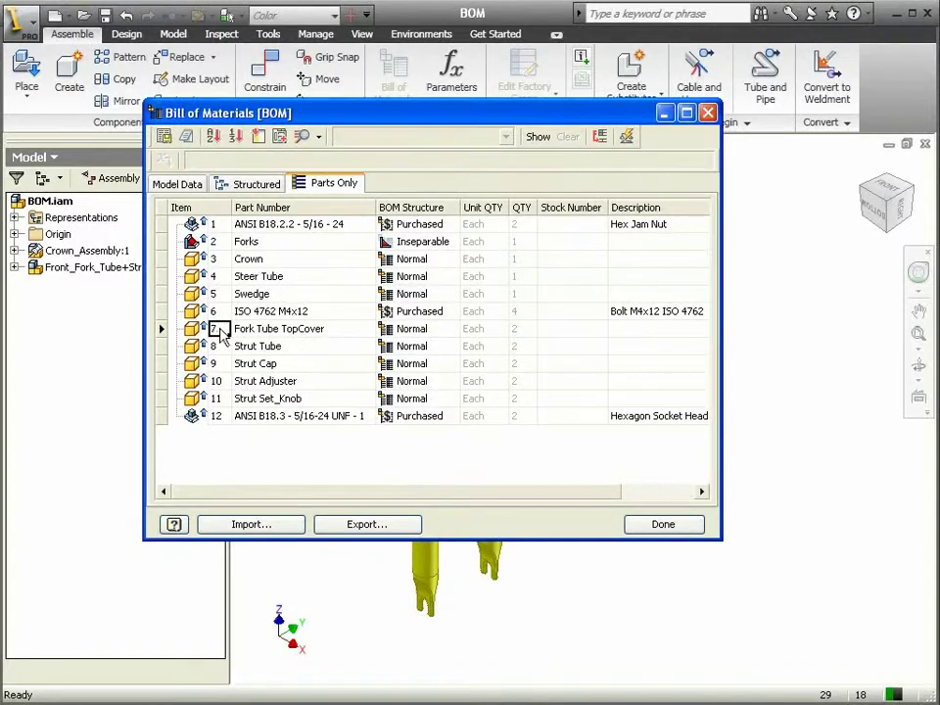
pyautogui.rightClick(224, 332)
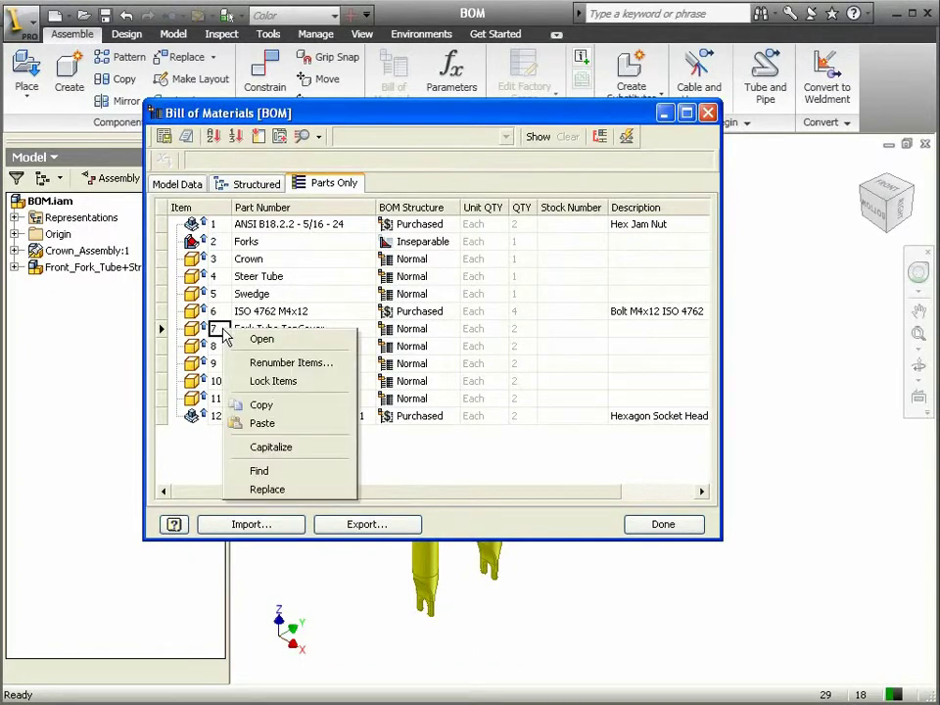
pyautogui.click(263, 386)
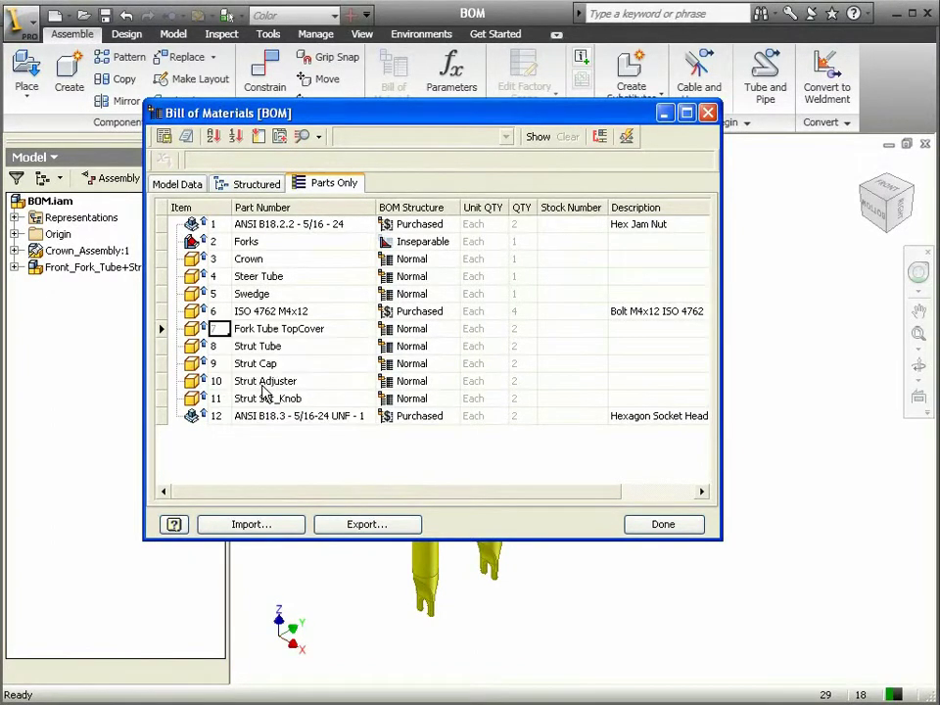
# - Renumber only the rows from ISO 4762 M4x12 through Strut Cap with start value 20 and increment 1, accepting the locked row
pyautogui.click(199, 311)
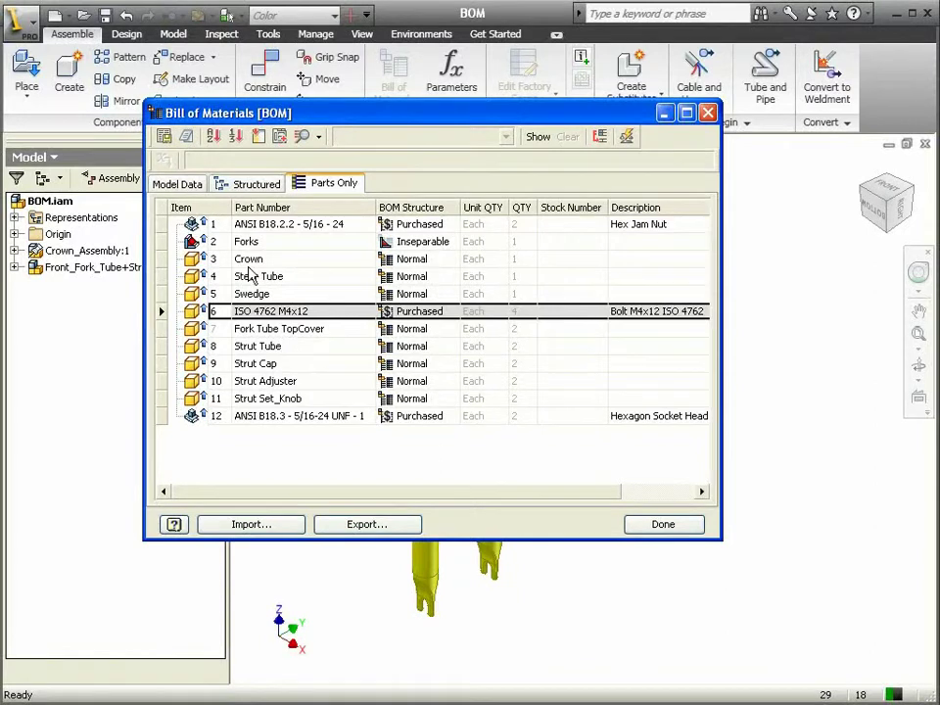
pyautogui.keyDown('shift'); pyautogui.click(196, 369); pyautogui.keyUp('shift')
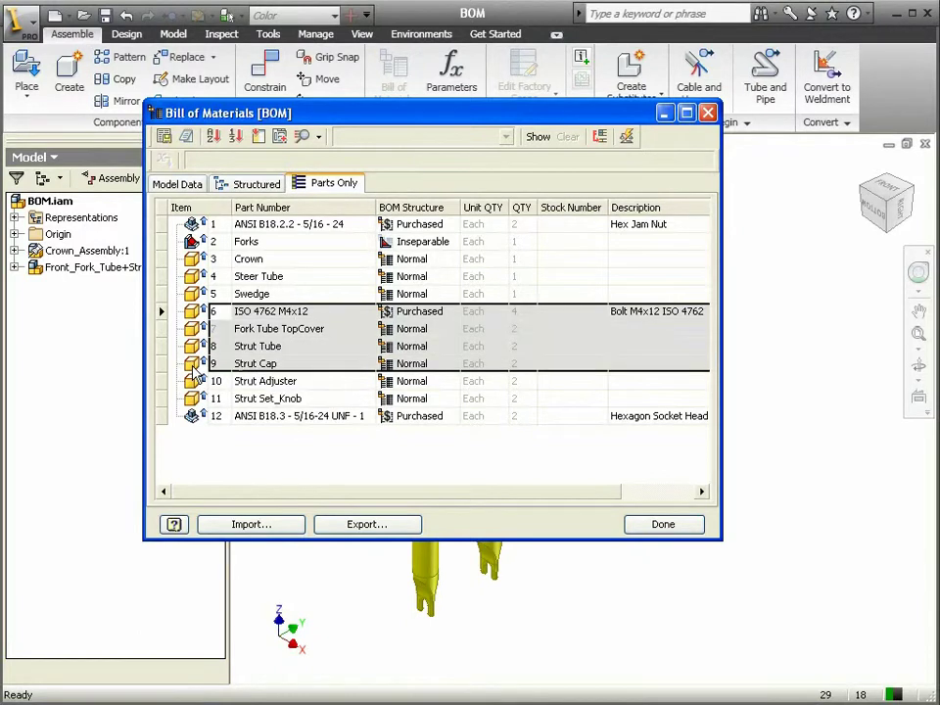
pyautogui.click(236, 136)
pyautogui.doubleClick(420, 270)
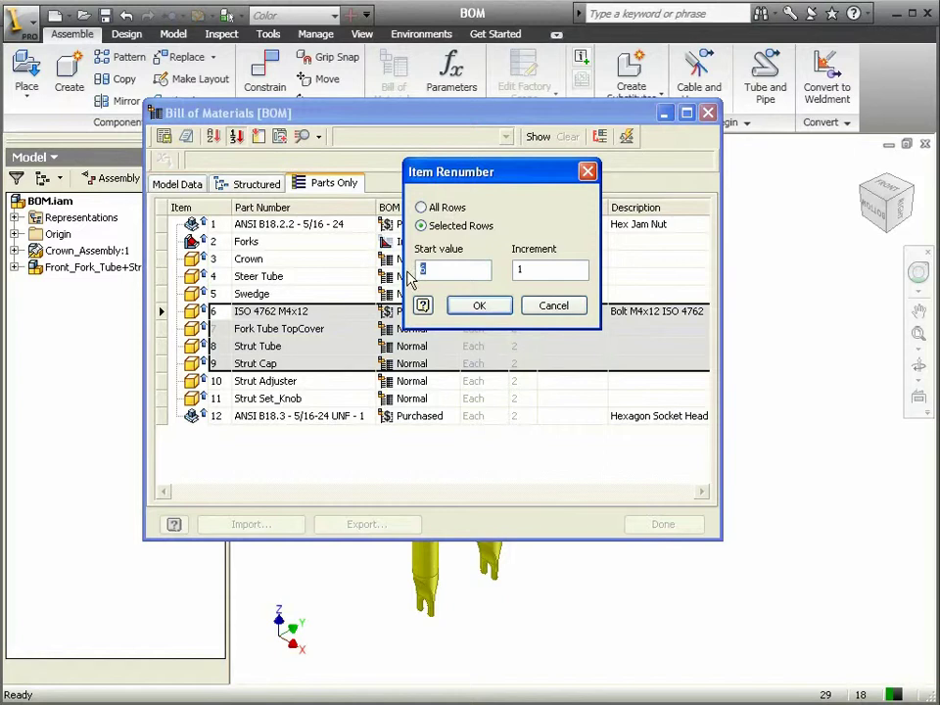
pyautogui.write('20')
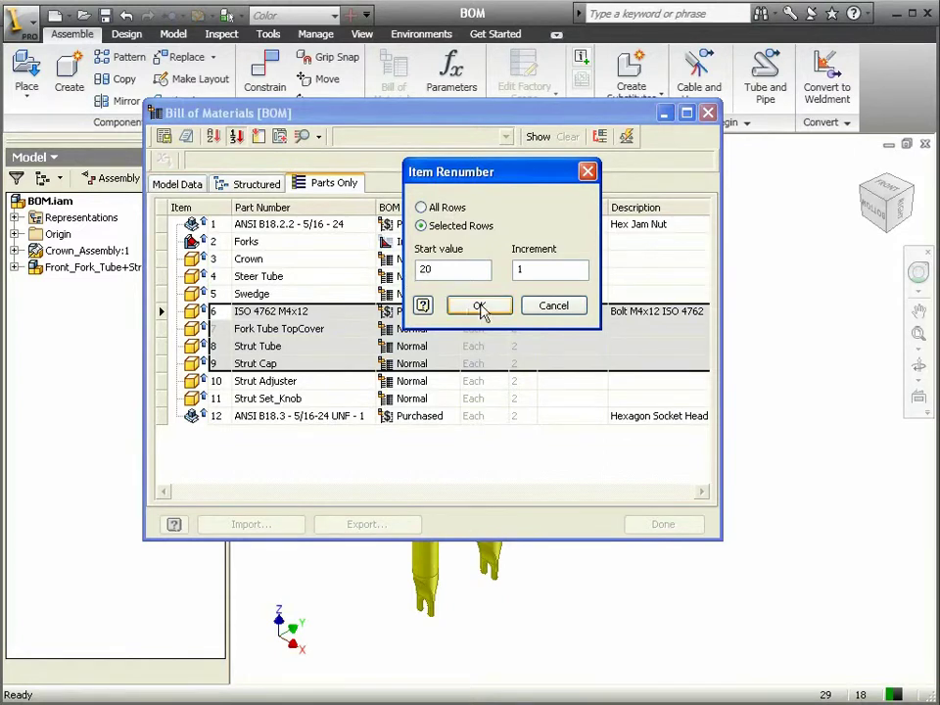
pyautogui.click(478, 307)
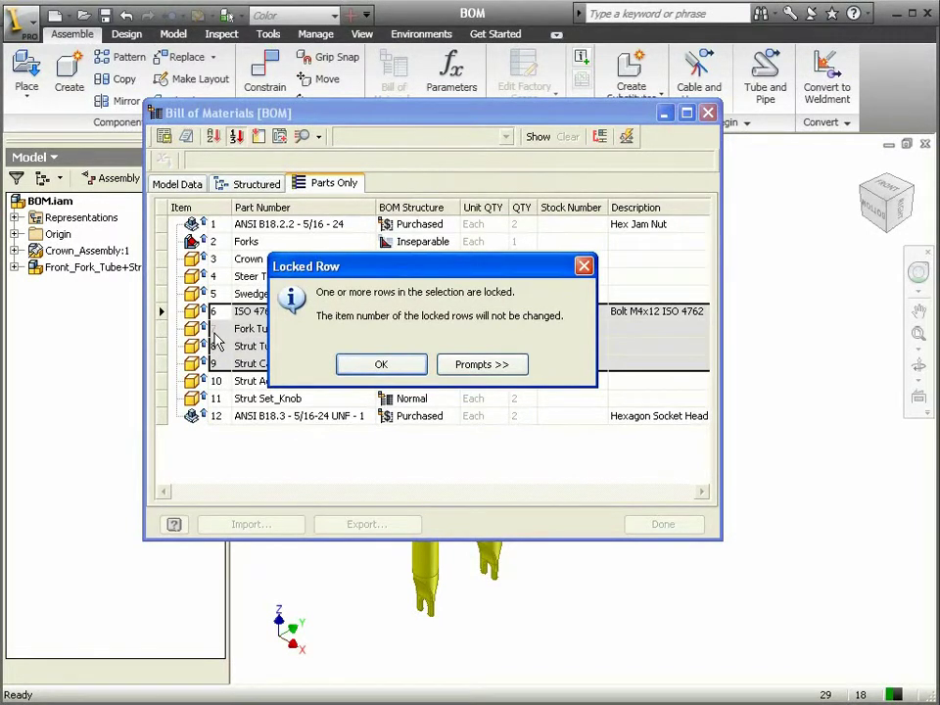
pyautogui.click(380, 365)
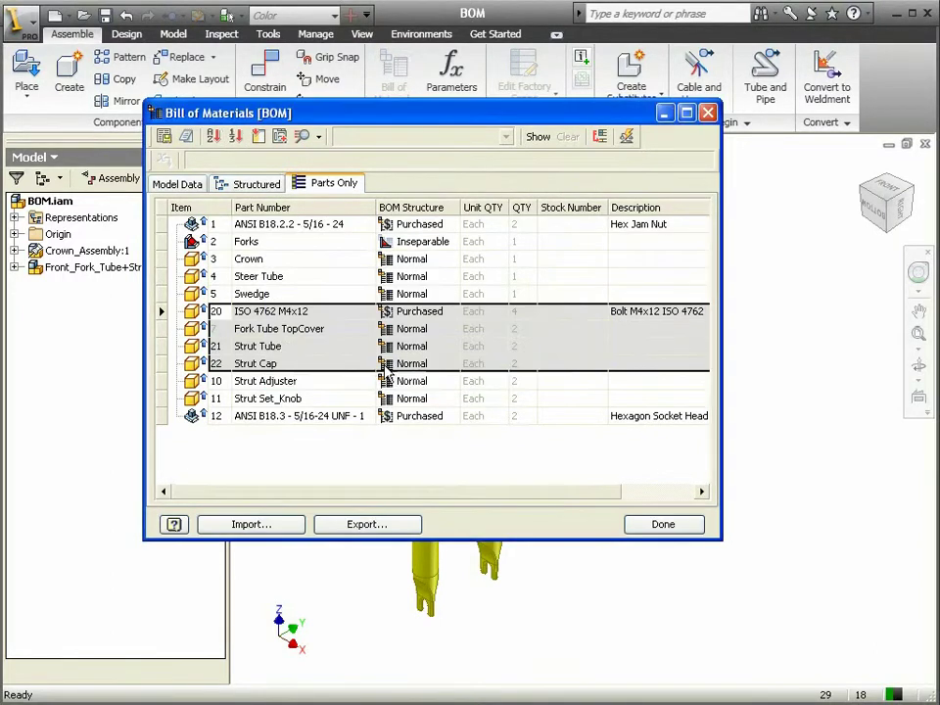
# - Sort the Parts Only rows by Item in ascending order
pyautogui.click(221, 419)
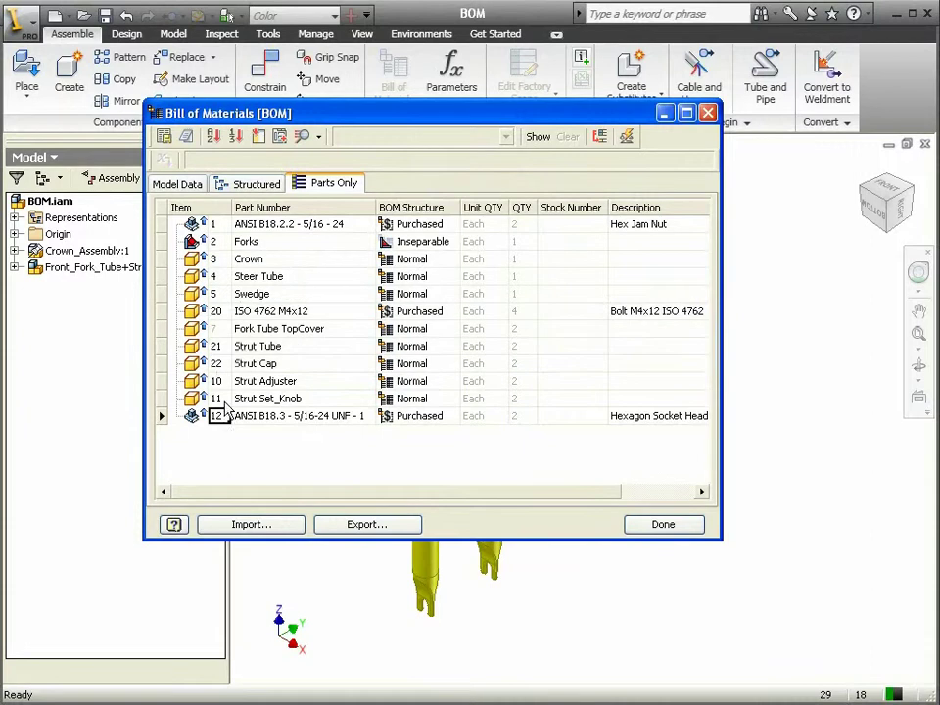
pyautogui.click(214, 224)
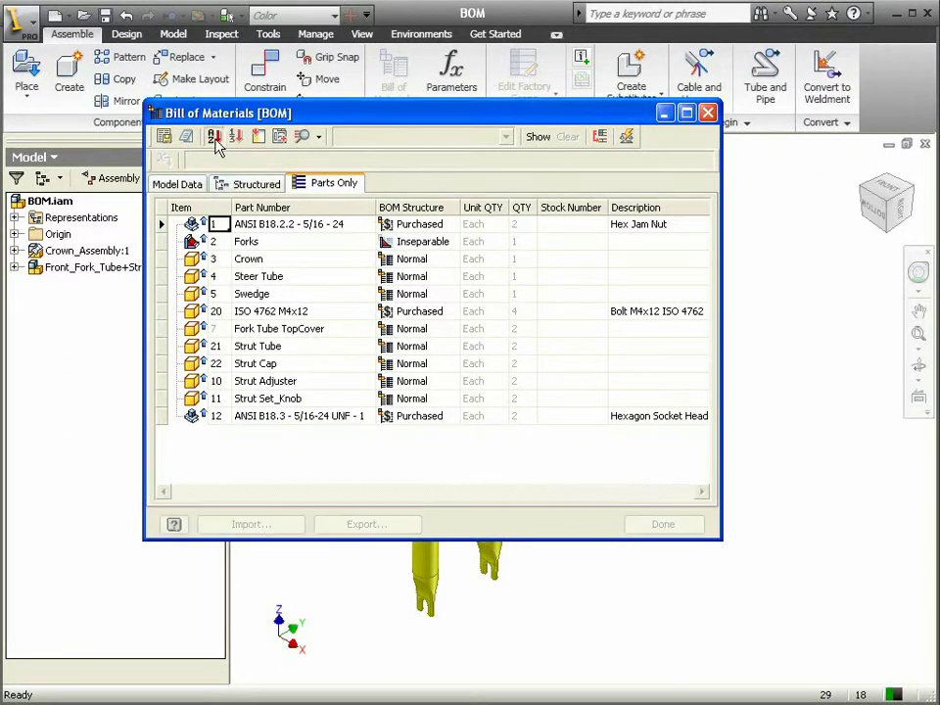
pyautogui.click(215, 137)
pyautogui.click(470, 199)
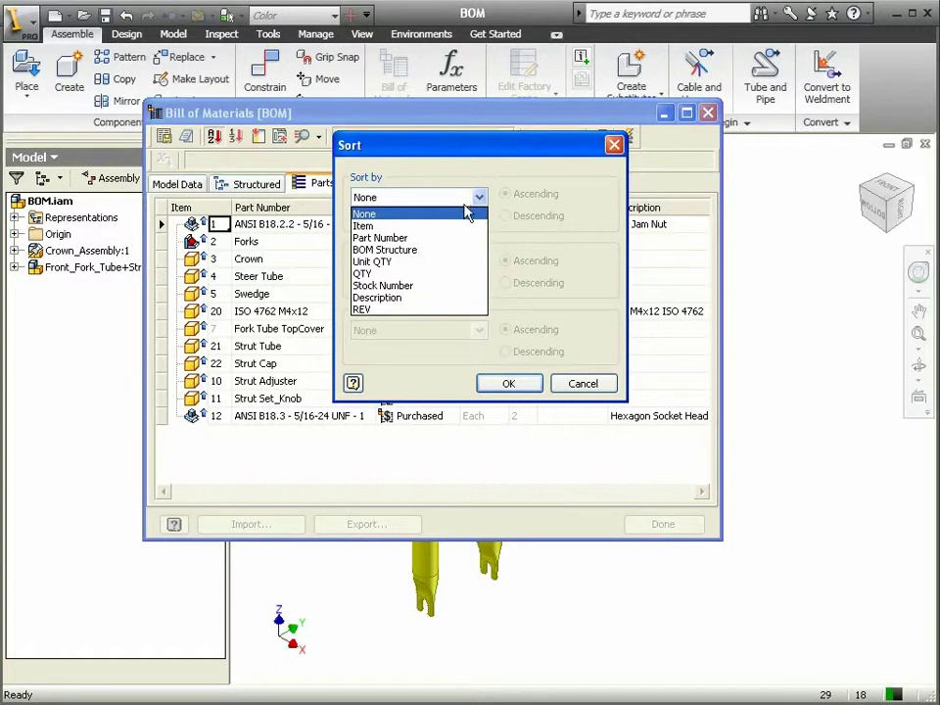
pyautogui.click(461, 228)
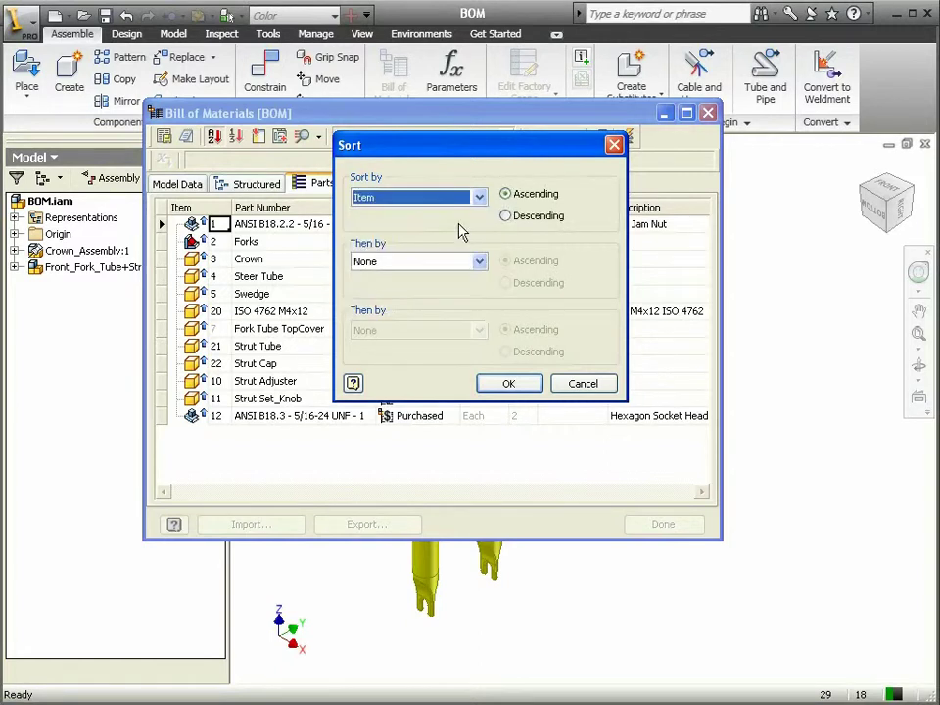
pyautogui.click(511, 383)
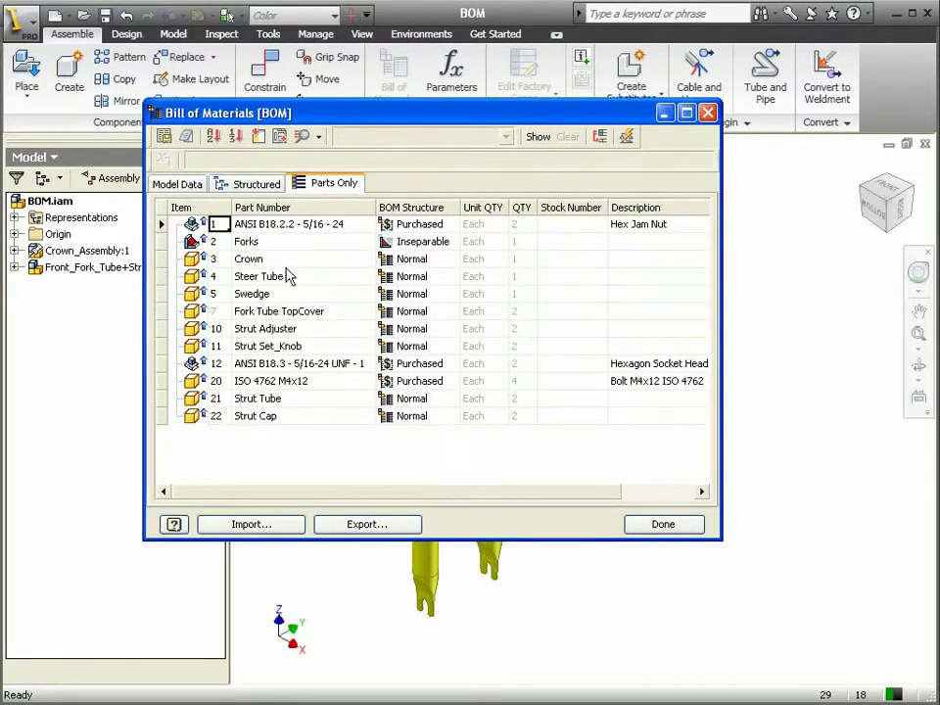
# - Add the Material column to the Parts Only view, directly after Stock Number, and close the column customization
pyautogui.click(259, 137)
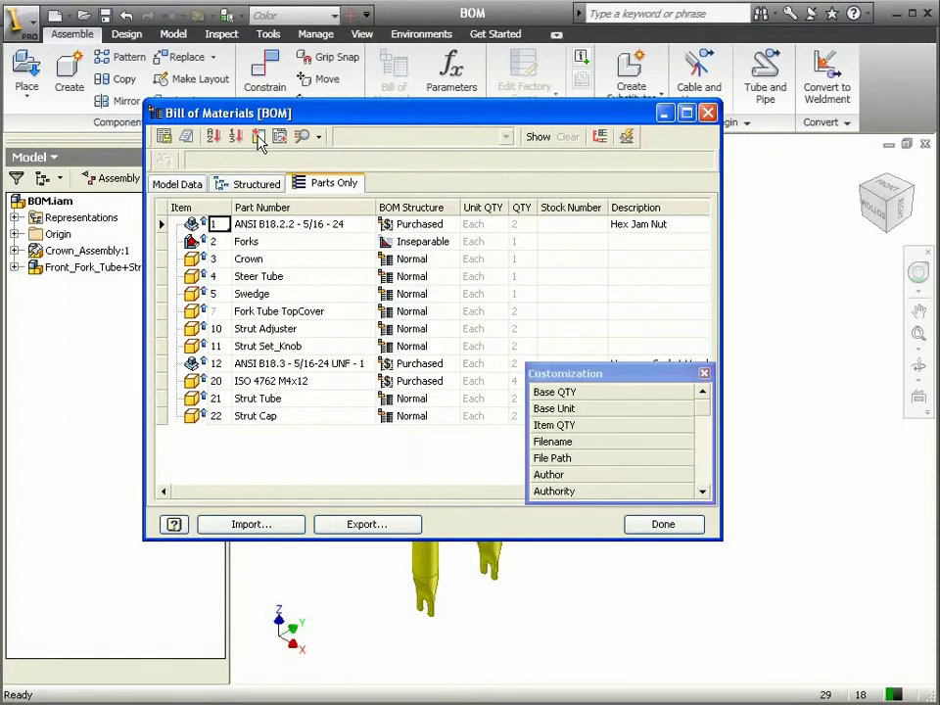
pyautogui.moveTo(705, 419); pyautogui.dragTo(705, 491)
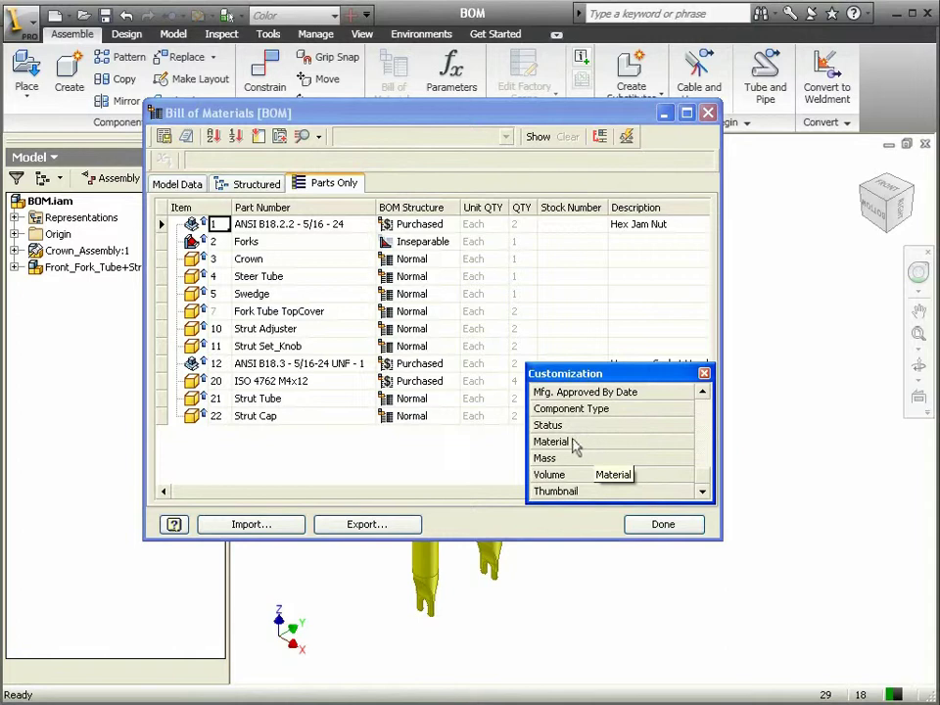
pyautogui.click(546, 450)
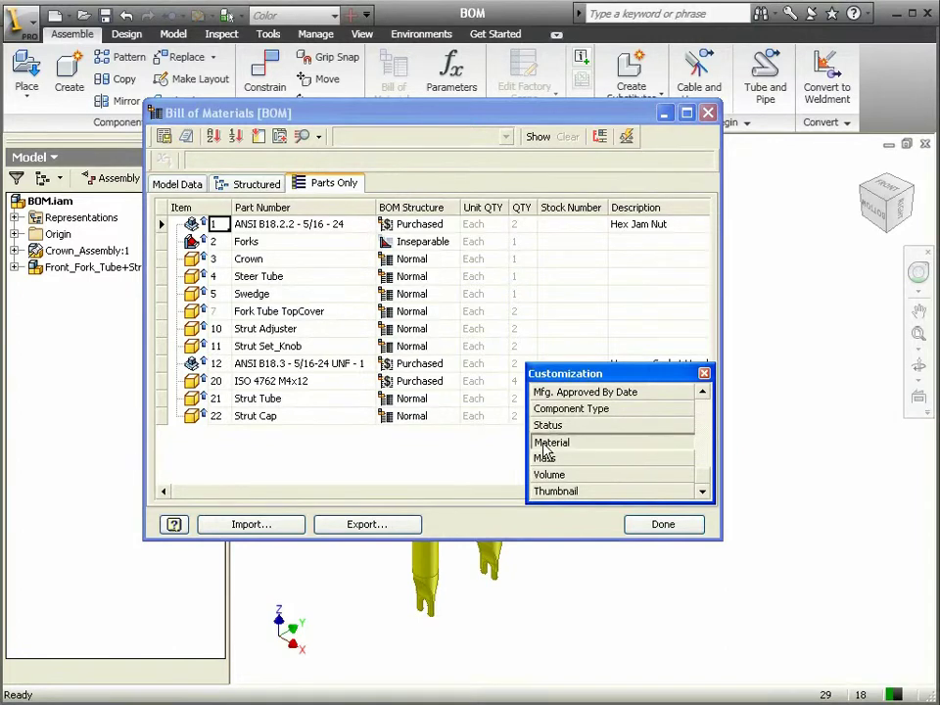
pyautogui.moveTo(545, 450); pyautogui.dragTo(620, 207)
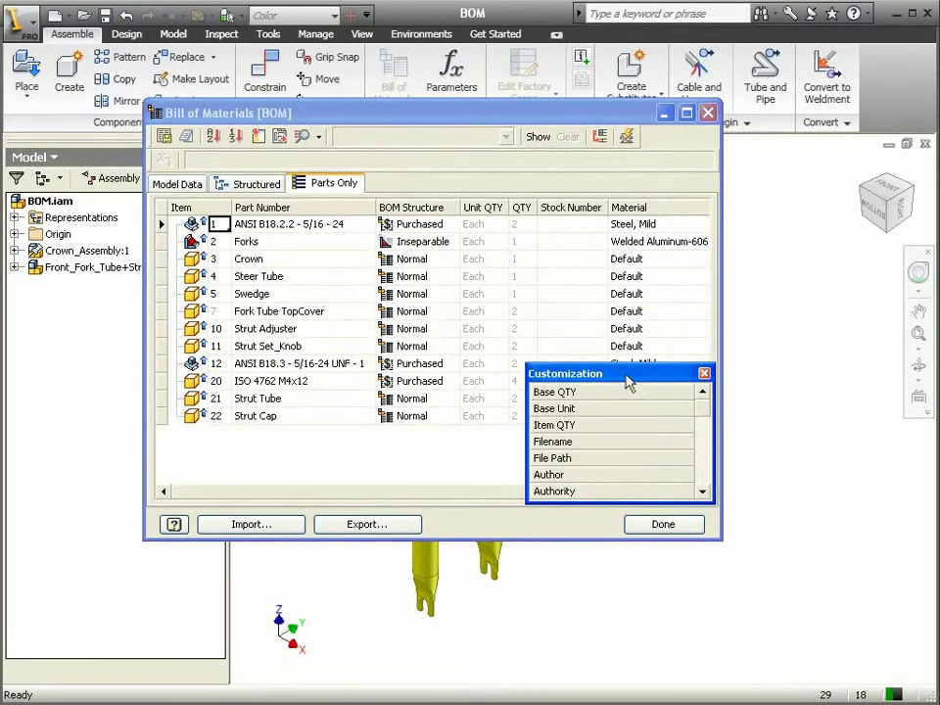
pyautogui.click(704, 373)
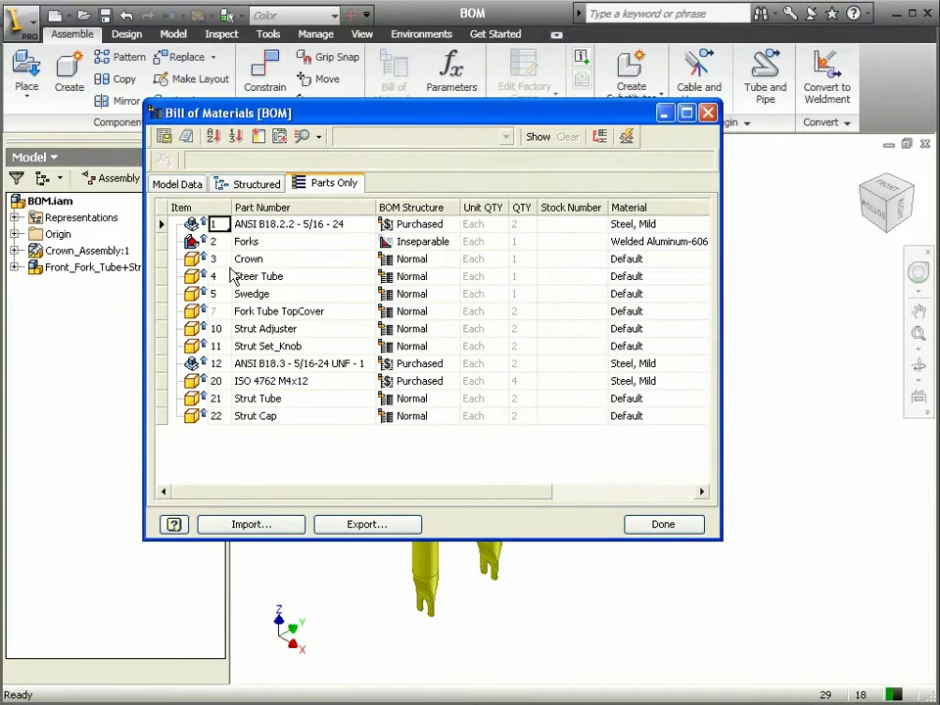
# - Set the material of the Crown part to Copper
pyautogui.click(649, 261)
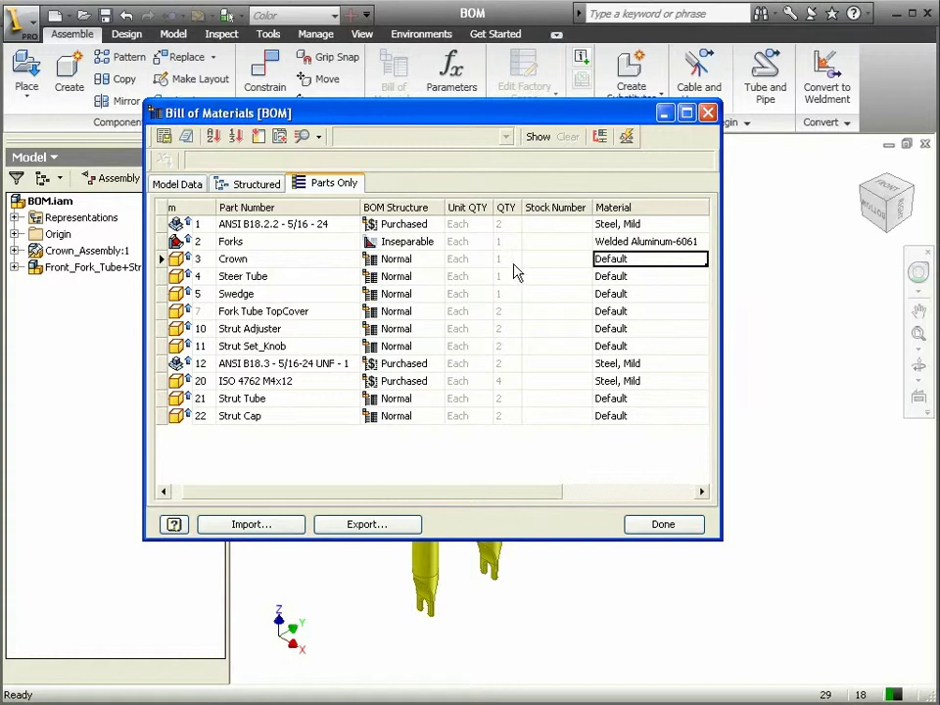
pyautogui.click(647, 259)
pyautogui.click(699, 259)
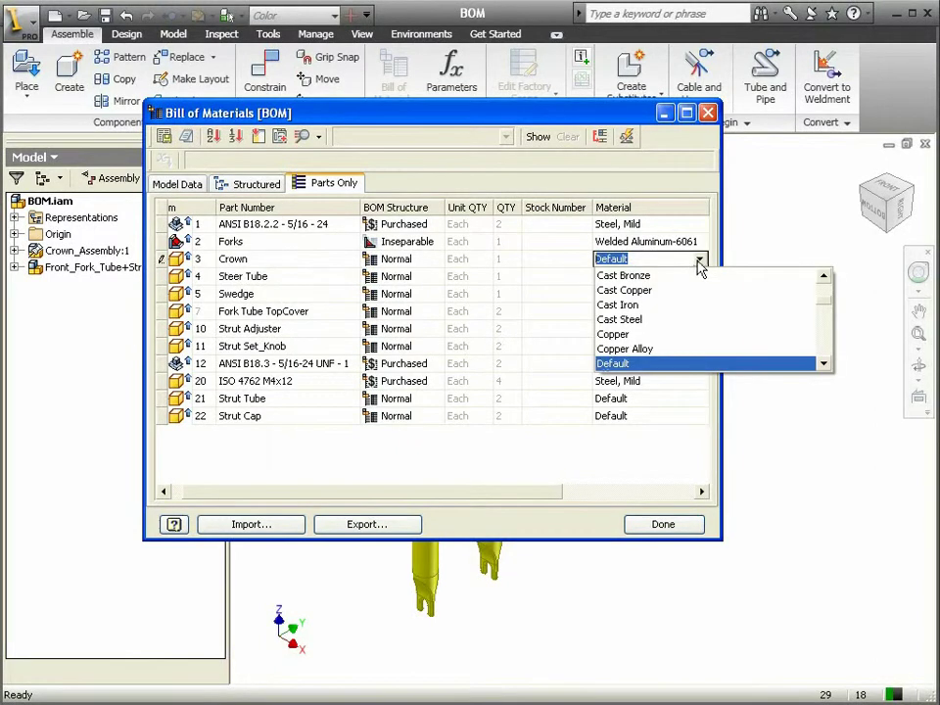
pyautogui.click(617, 335)
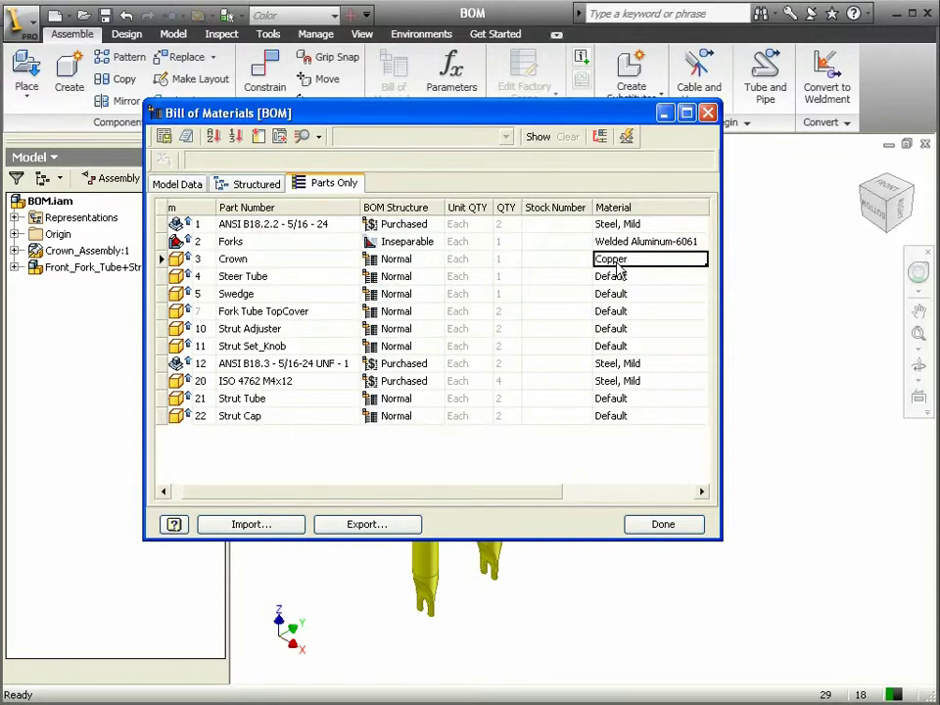
# - Add a custom iProperty column named Tedarikçi with data type Yes or No to the Structured view, and sort the rows by it
pyautogui.click(256, 185)
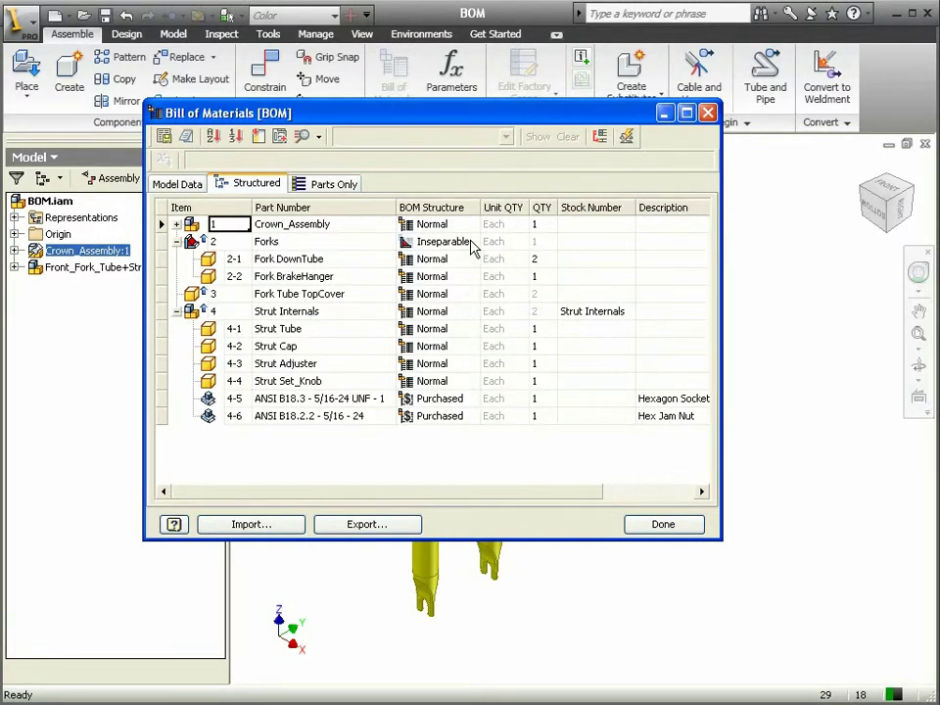
pyautogui.click(279, 137)
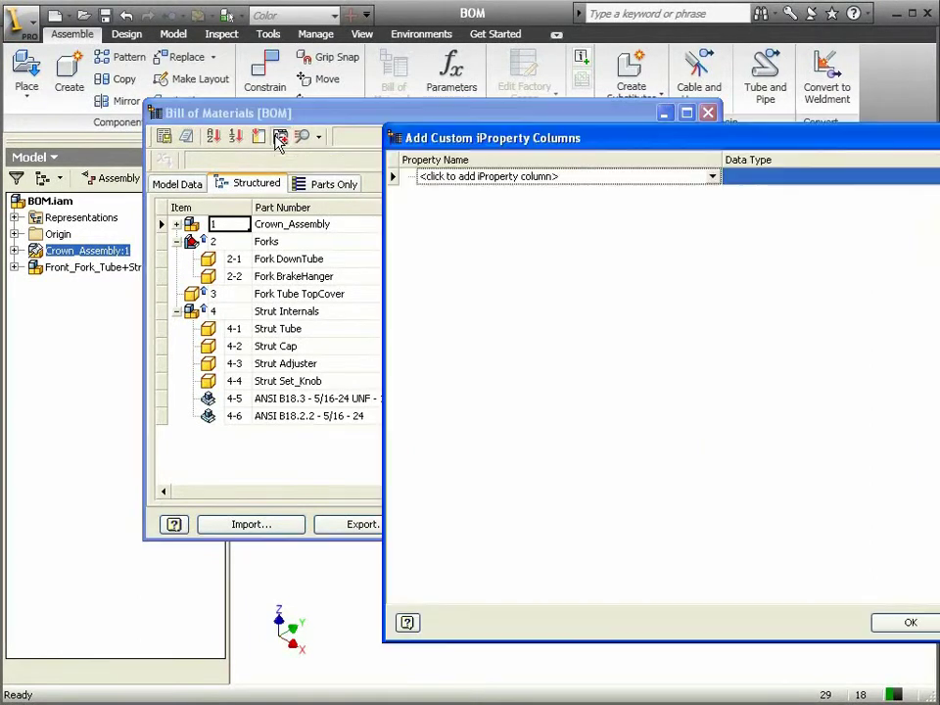
pyautogui.moveTo(442, 134); pyautogui.dragTo(202, 91)
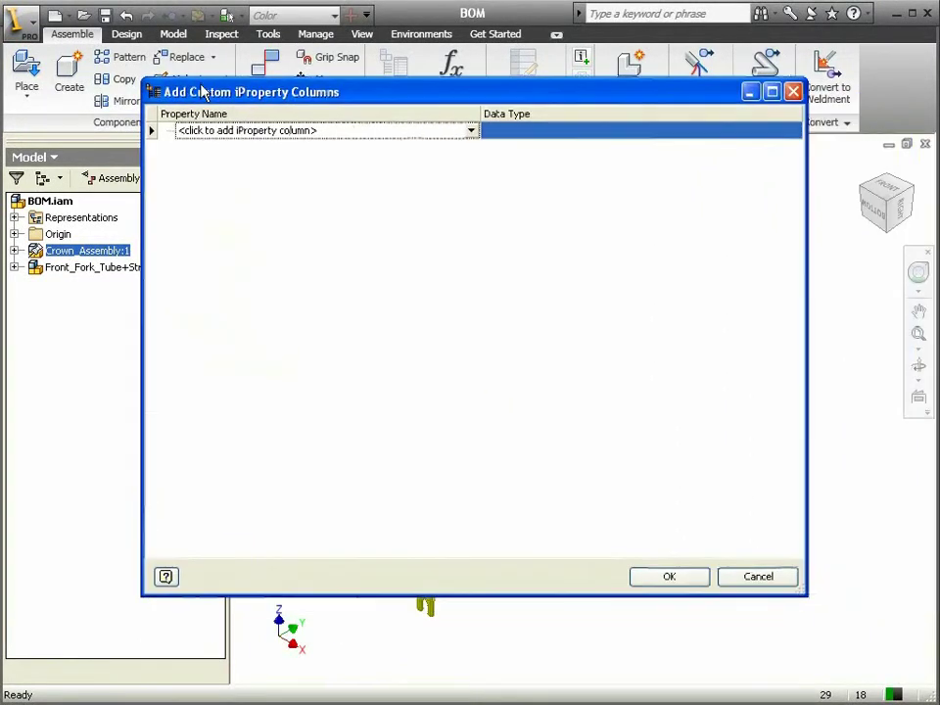
pyautogui.click(252, 133)
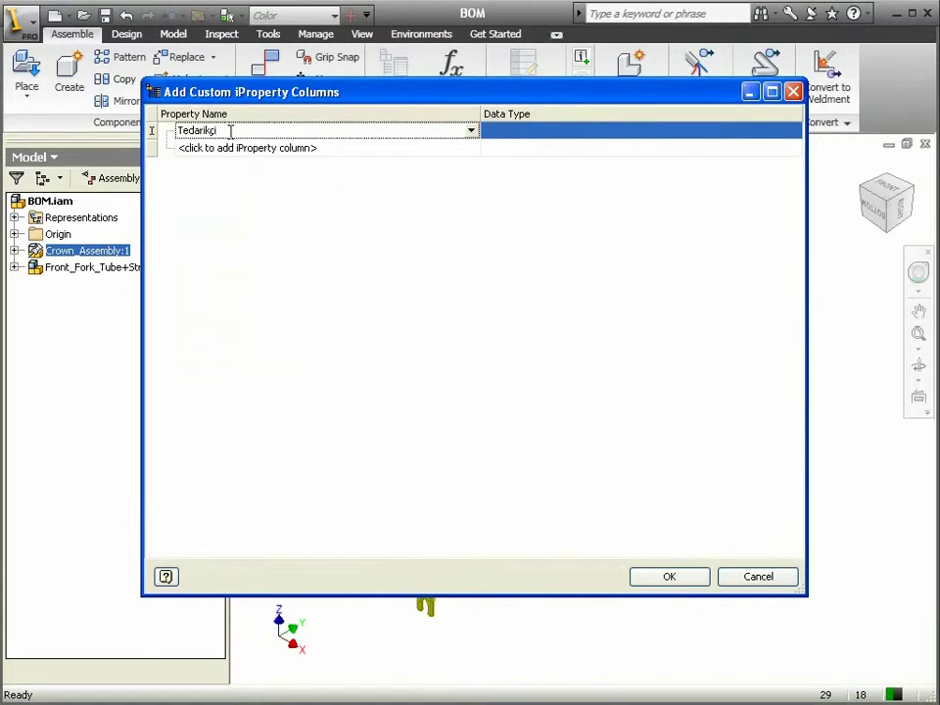
pyautogui.click(507, 133)
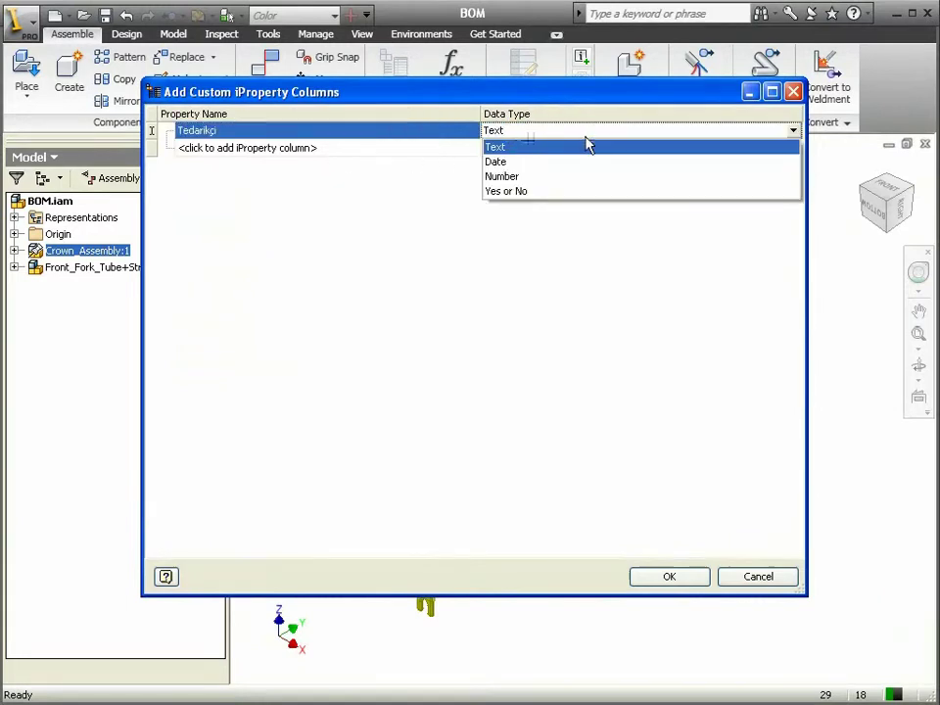
pyautogui.click(516, 200)
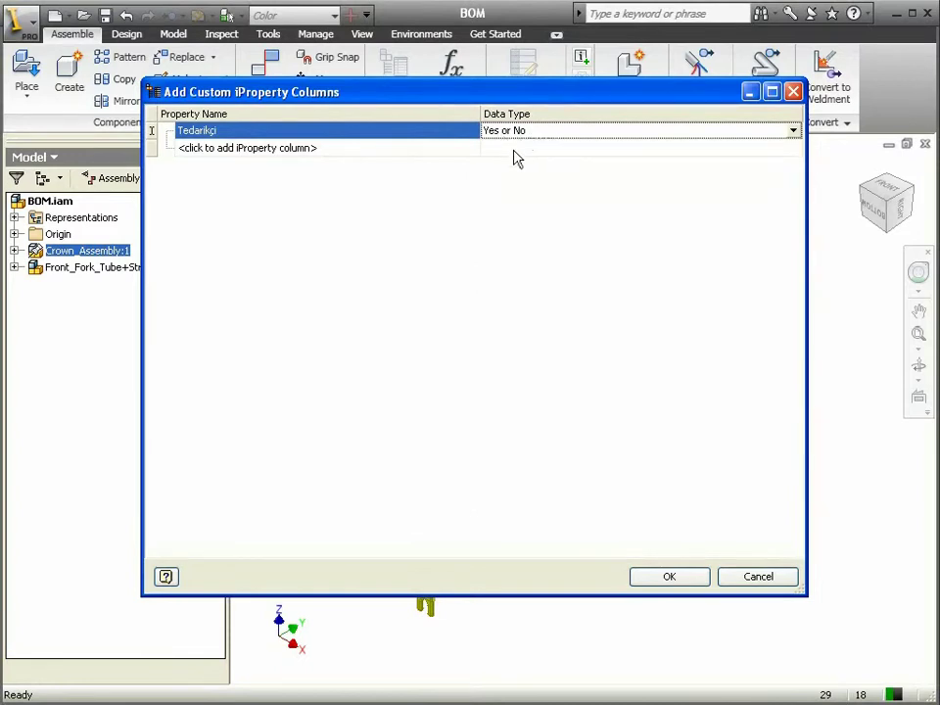
pyautogui.click(671, 583)
pyautogui.moveTo(522, 494); pyautogui.dragTo(672, 495)
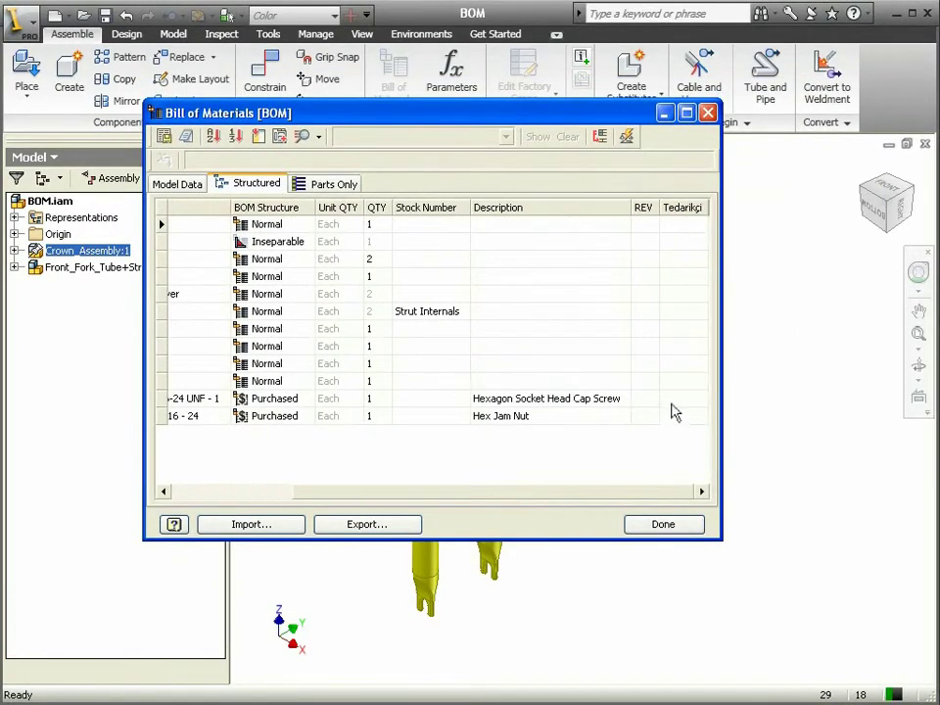
pyautogui.click(697, 208)
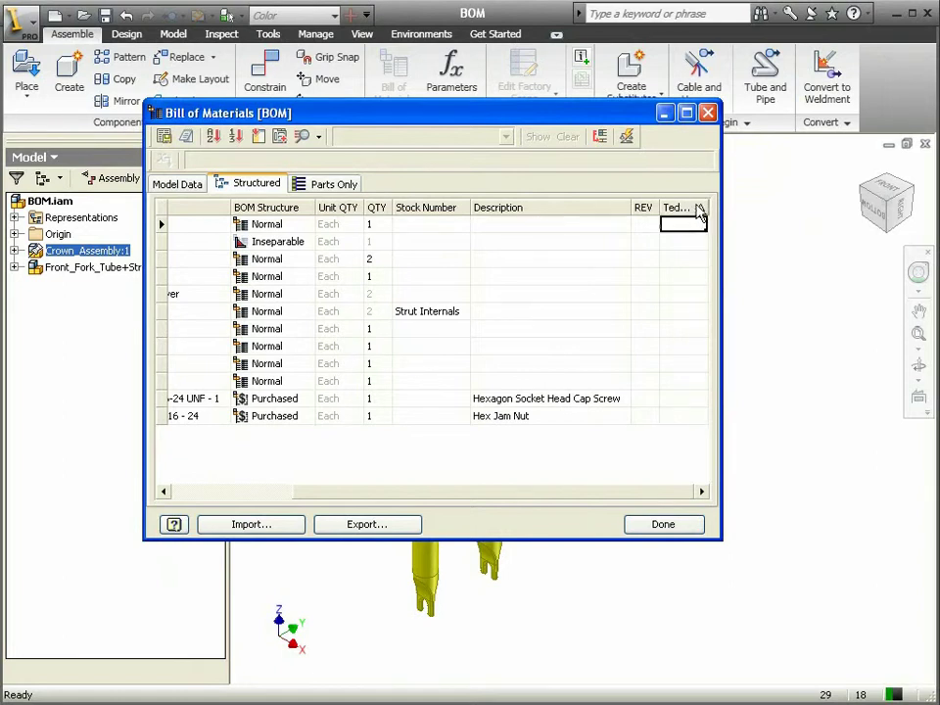
# - Move the Tedarikçi column directly after QTY in the Structured view and set it to Yes for Fork DownTube
pyautogui.moveTo(694, 209); pyautogui.dragTo(417, 217)
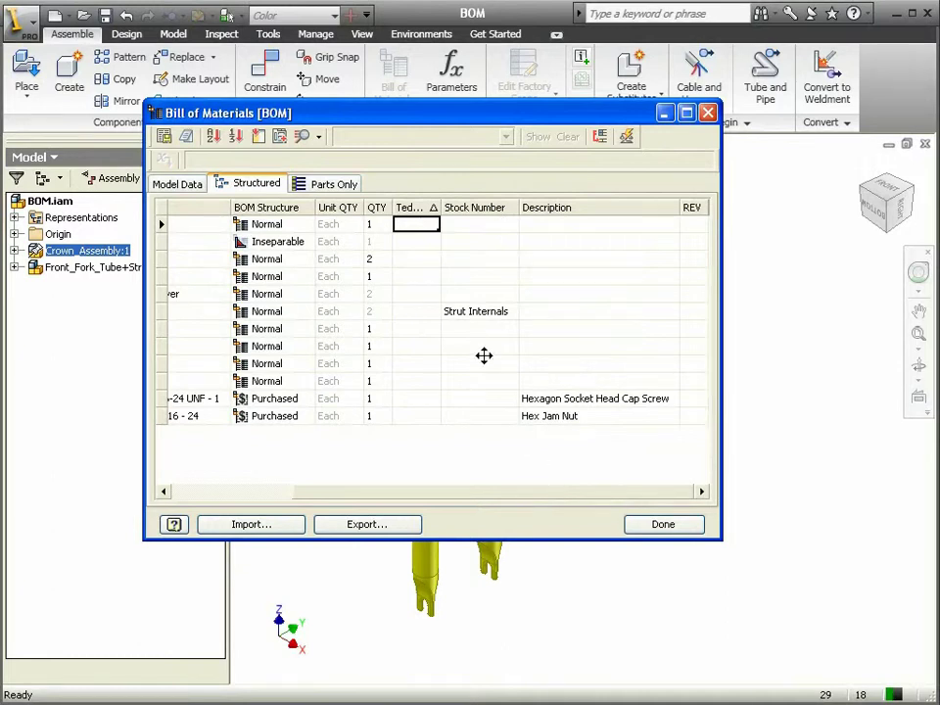
pyautogui.moveTo(446, 486); pyautogui.dragTo(299, 437)
pyautogui.click(237, 260)
pyautogui.click(589, 263)
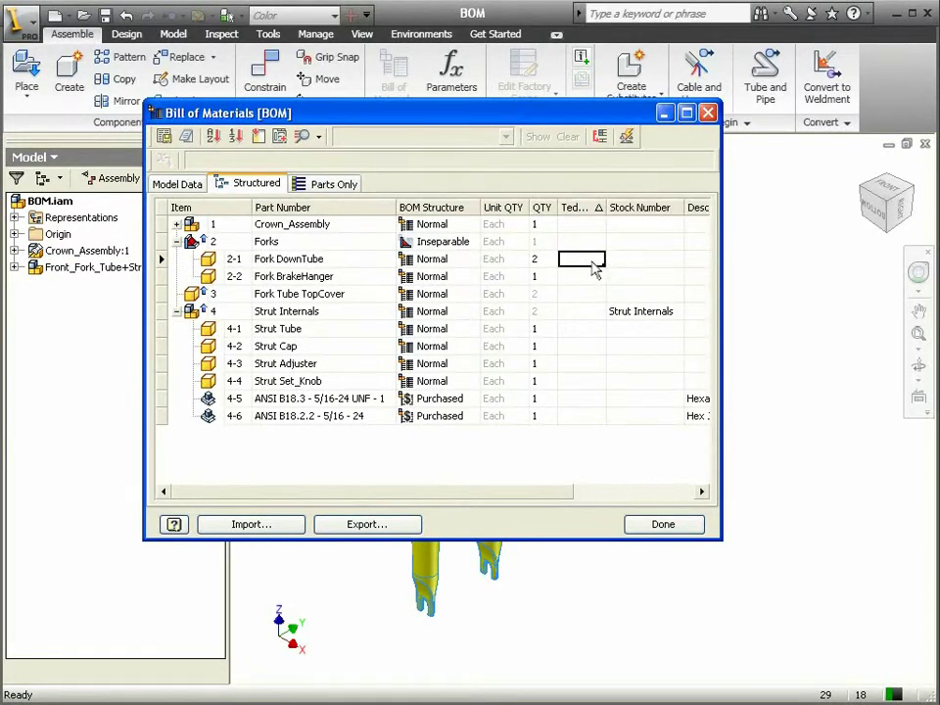
pyautogui.click(594, 264)
pyautogui.click(597, 261)
pyautogui.click(597, 275)
pyautogui.press('Return')
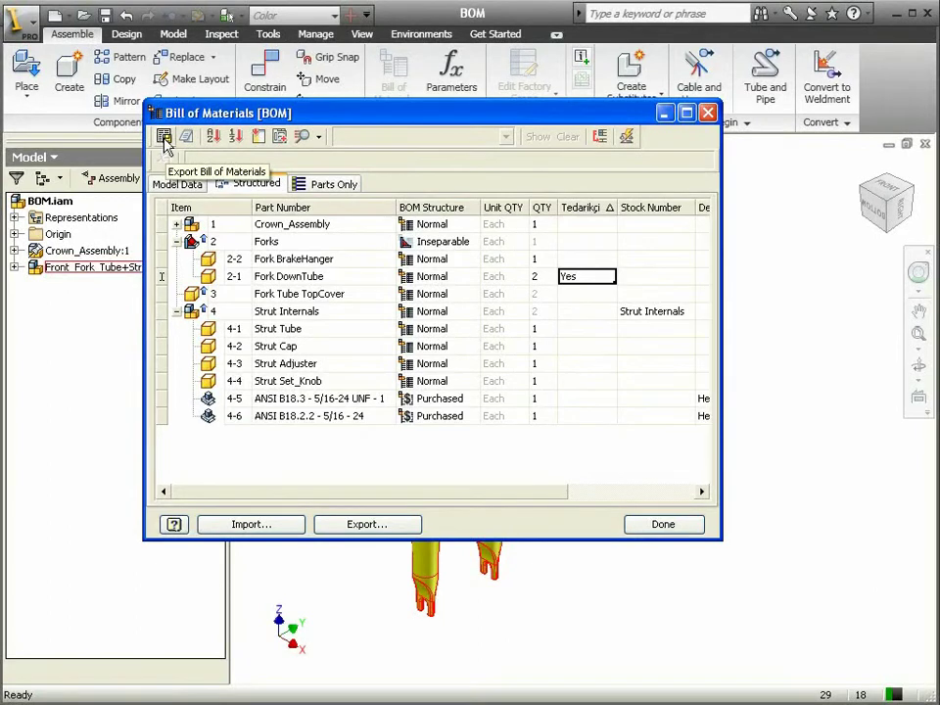
# - Examine the views and file types offered for exporting the bill of materials, and cancel the Structured export without saving
pyautogui.click(164, 140)
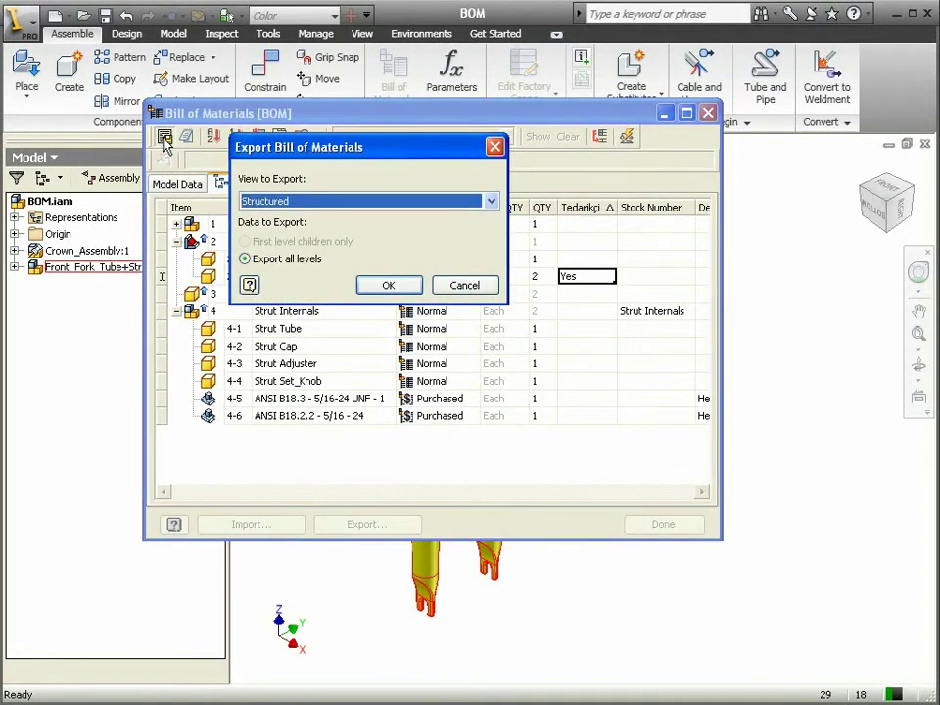
pyautogui.click(309, 203)
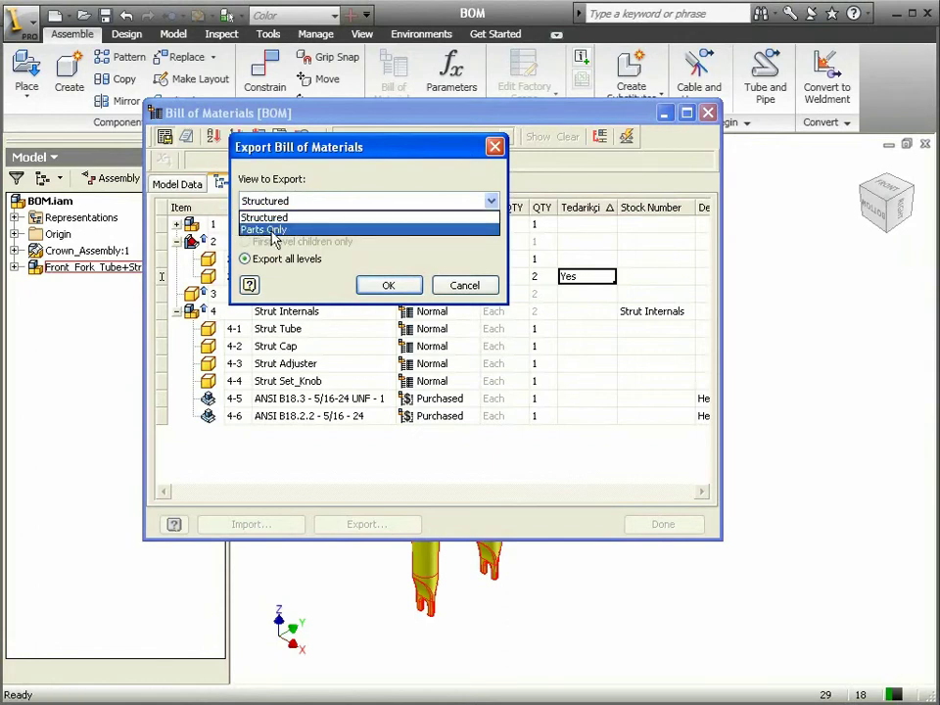
pyautogui.click(264, 278)
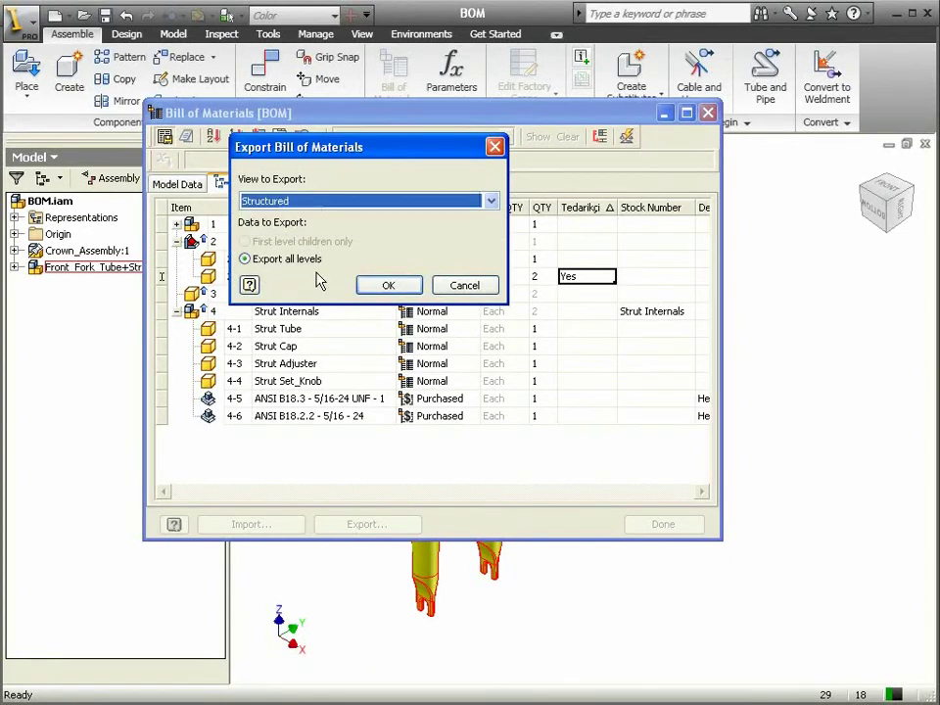
pyautogui.click(390, 285)
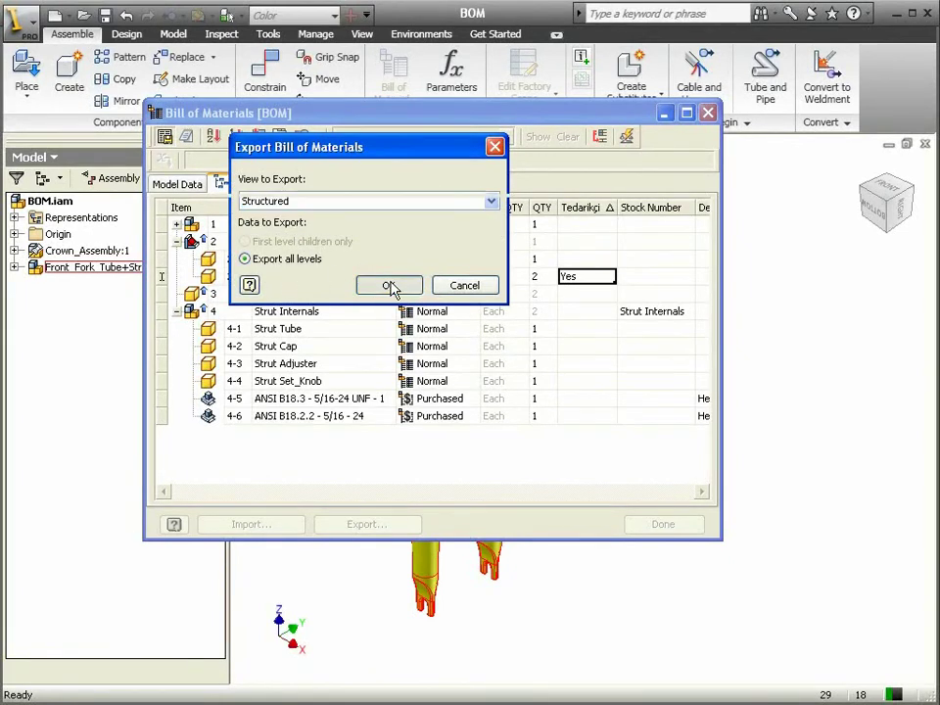
pyautogui.click(503, 476)
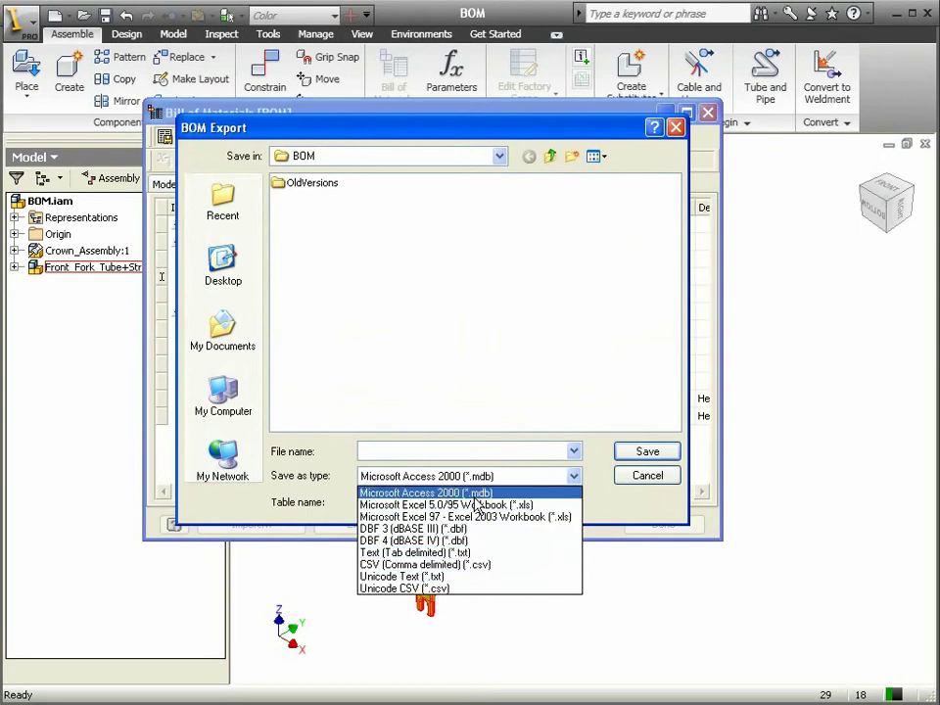
pyautogui.click(642, 477)
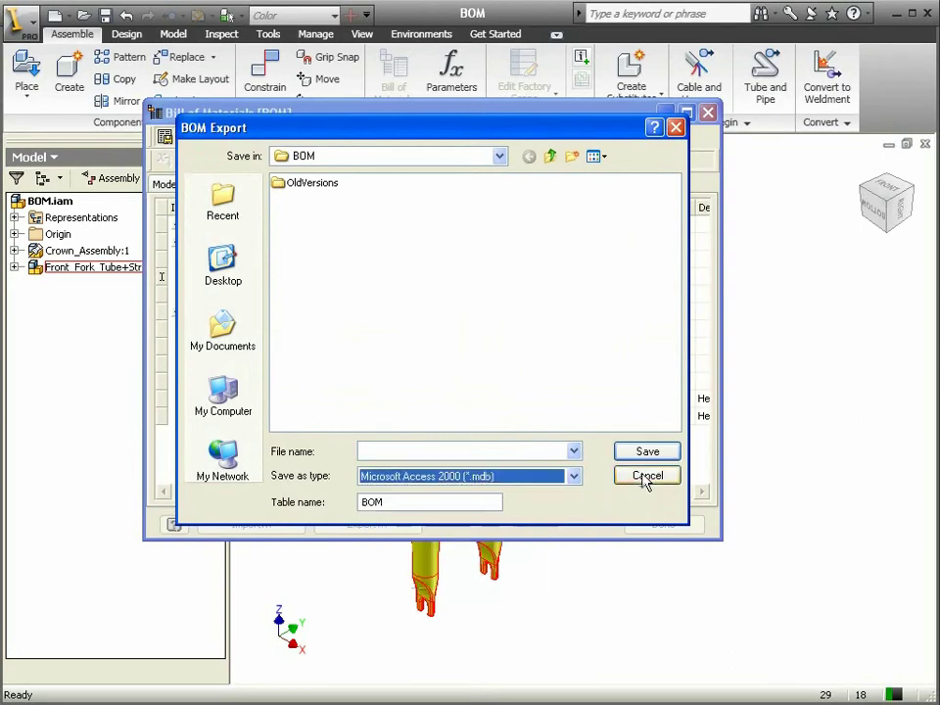
pyautogui.click(641, 480)
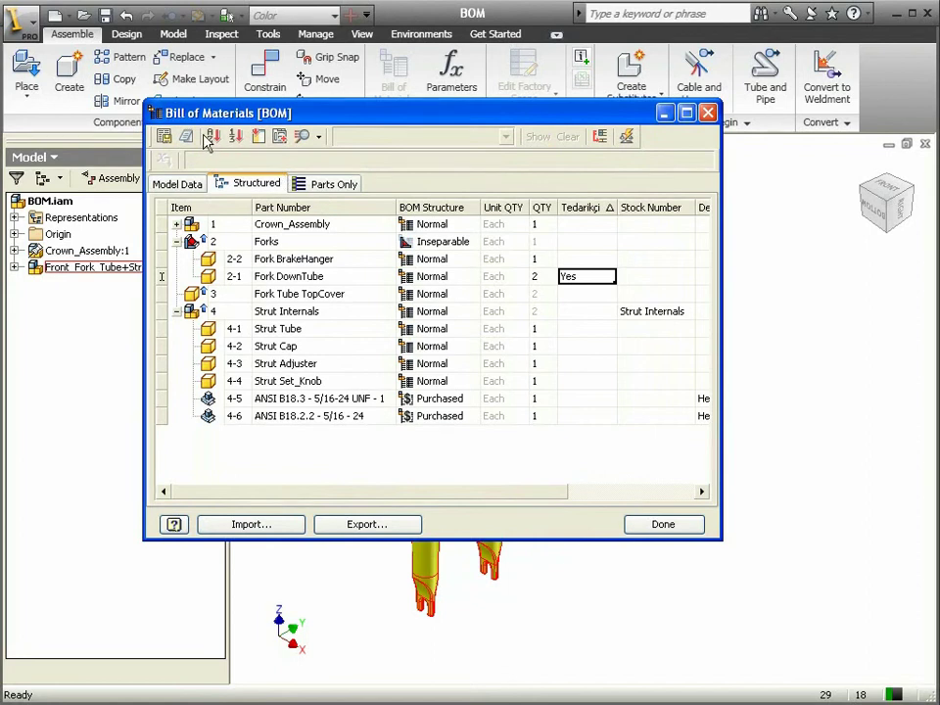